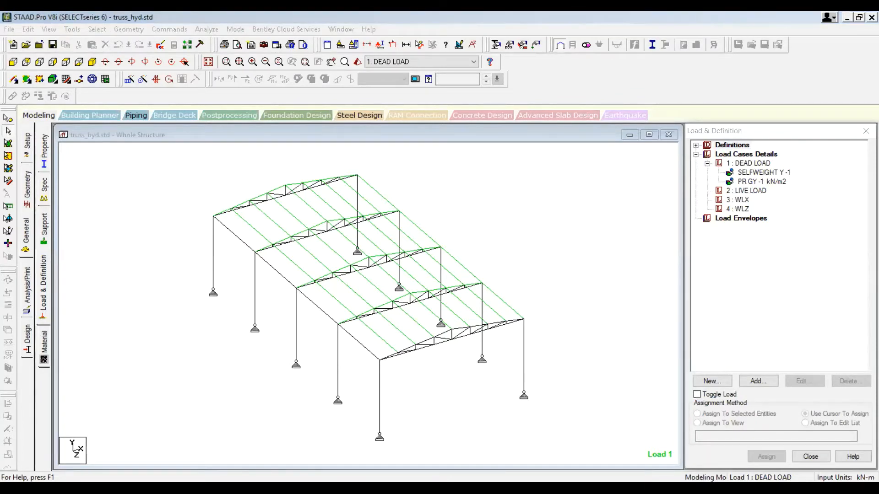
Step: Add a full-plate pressure load of -1.5 kN/m2 in the GY direction to the LIVE LOAD case
{"action": "left_click", "coordinate": [753, 191]}
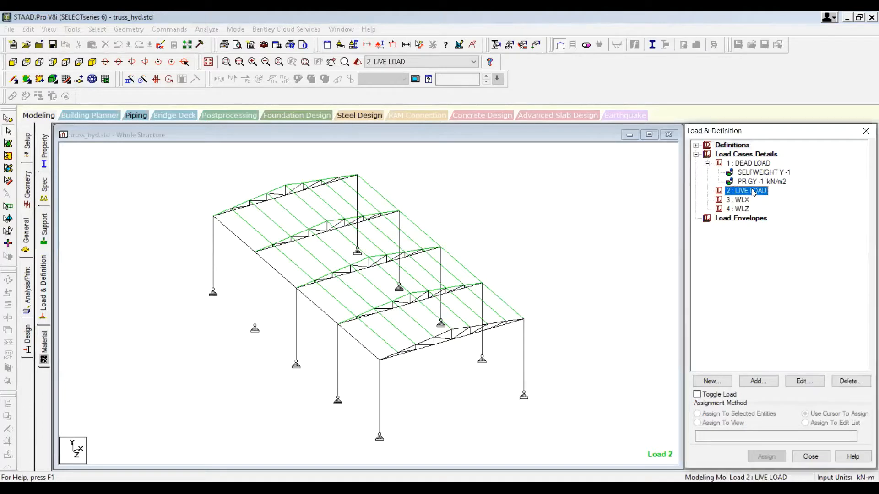
{"action": "left_click", "coordinate": [759, 382]}
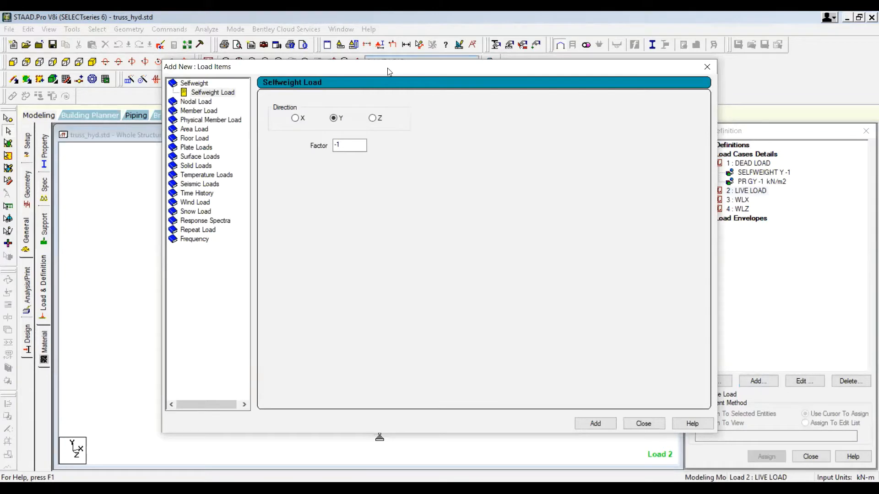
{"action": "left_click_drag", "start_coordinate": [388, 70], "coordinate": [453, 87]}
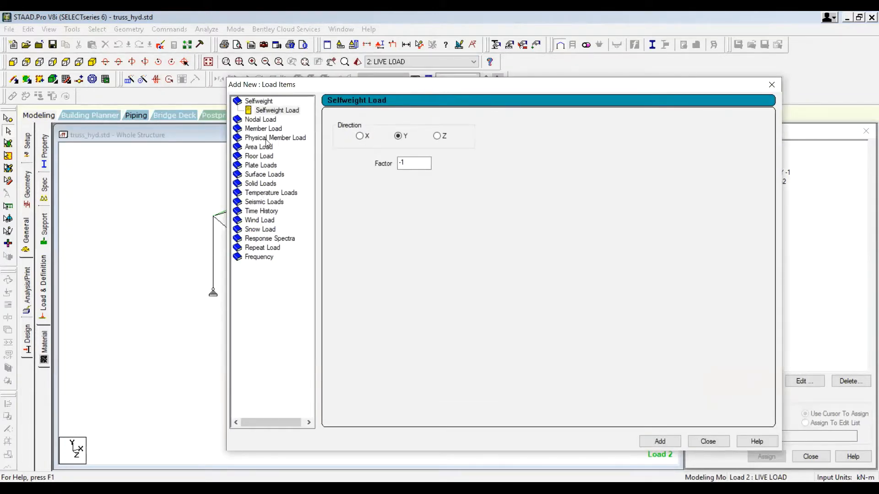
{"action": "left_click", "coordinate": [266, 166]}
{"action": "left_click_drag", "start_coordinate": [464, 156], "coordinate": [423, 161]}
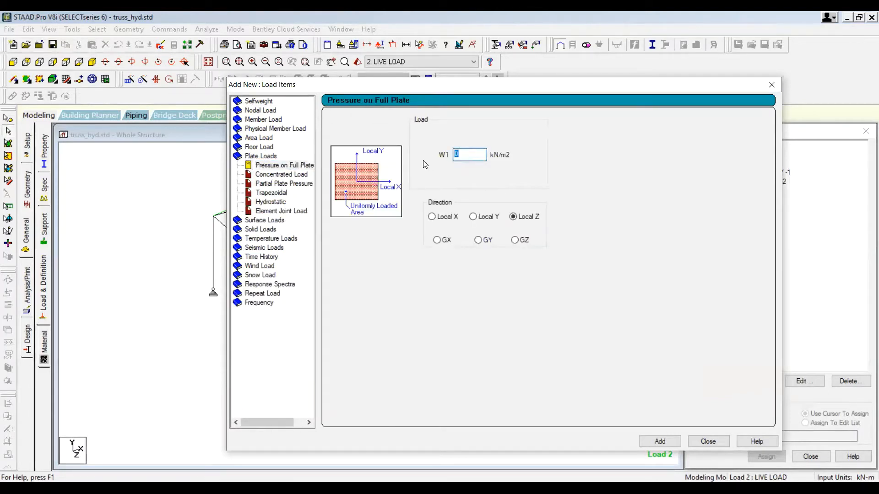
{"action": "type", "text": "-1.5"}
{"action": "left_click", "coordinate": [478, 240]}
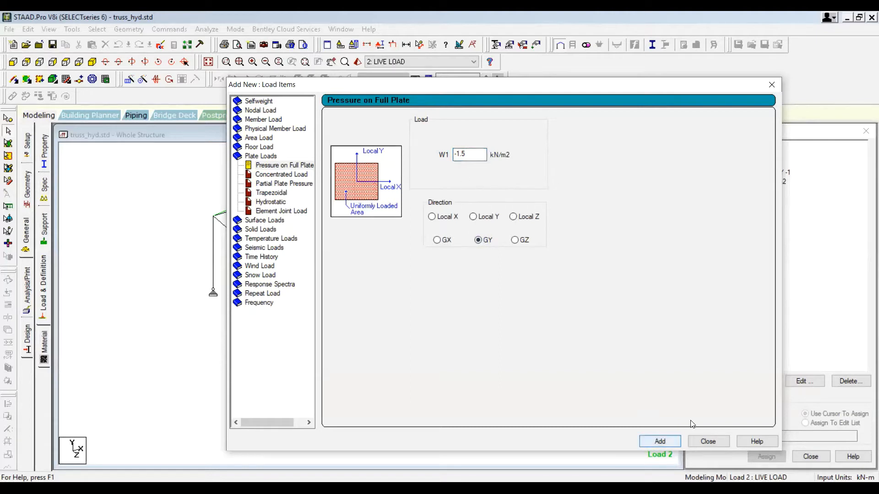
{"action": "key", "text": "Return"}
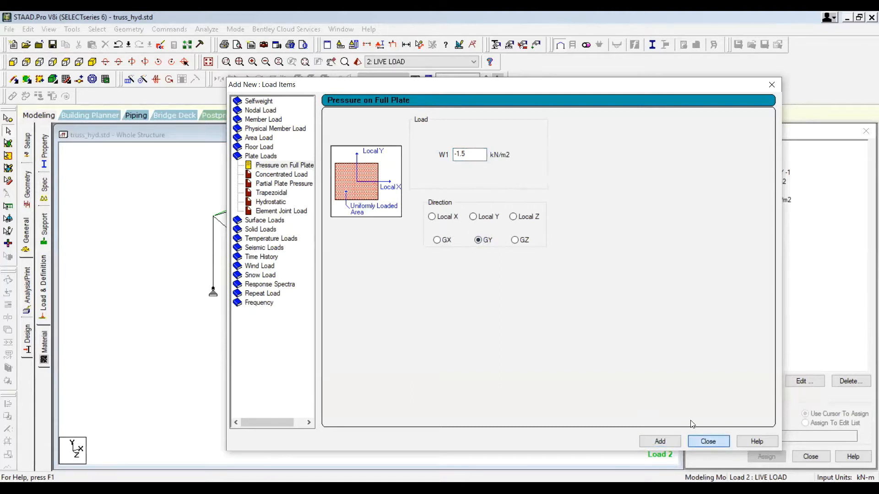
{"action": "key", "text": "Escape"}
Step: Open a rendered 3D view of the structure and rotate it to inspect the roof
{"action": "left_click", "coordinate": [755, 200]}
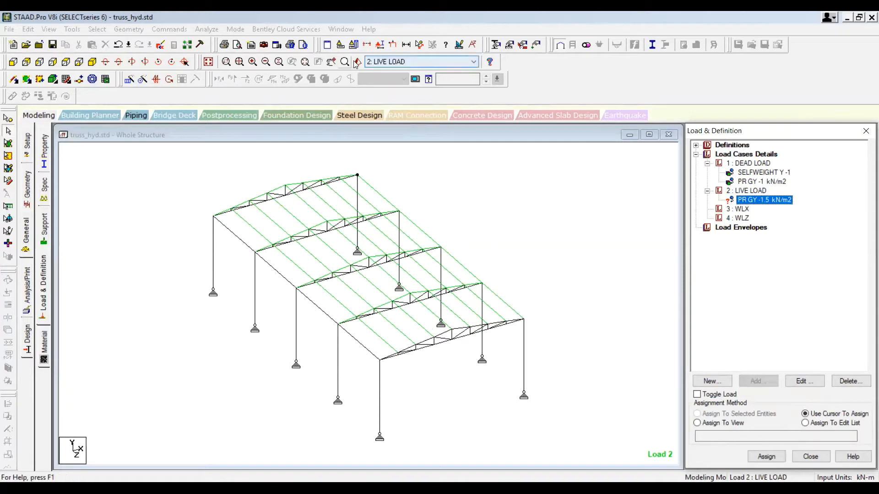
{"action": "right_click", "coordinate": [571, 354]}
{"action": "left_click", "coordinate": [546, 228]}
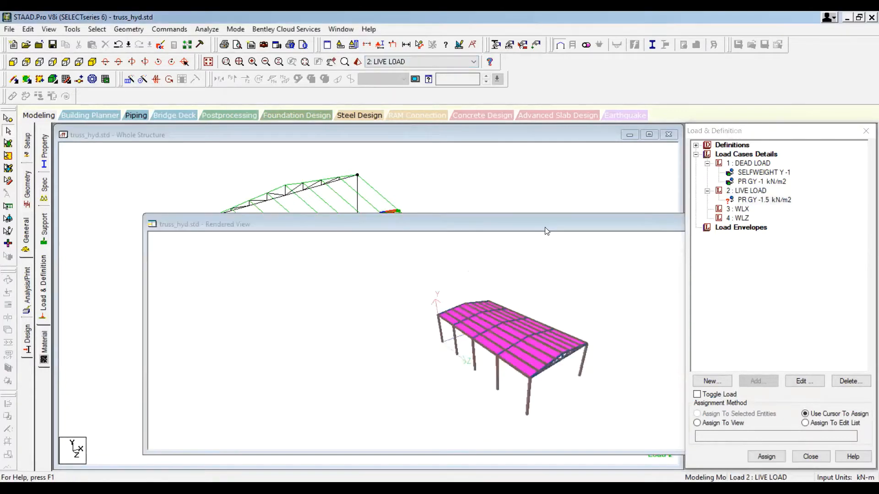
{"action": "double_click", "coordinate": [545, 227]}
{"action": "left_click_drag", "start_coordinate": [509, 371], "coordinate": [501, 245]}
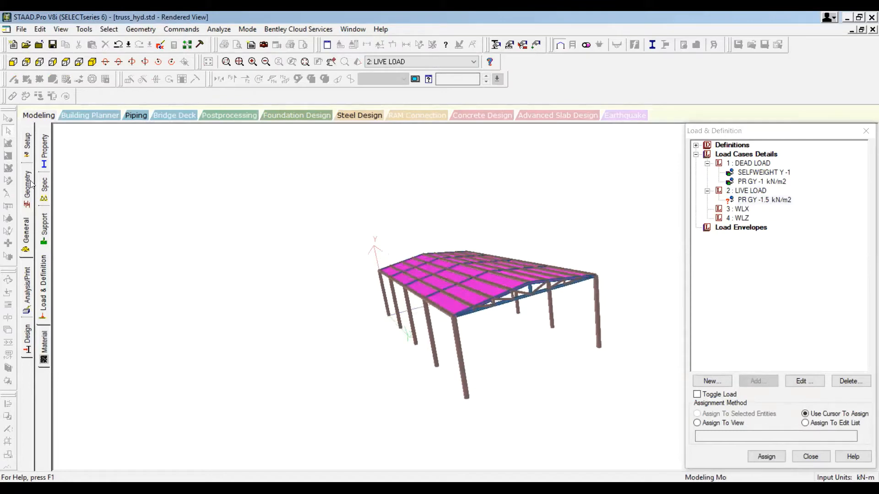
{"action": "left_click", "coordinate": [40, 114]}
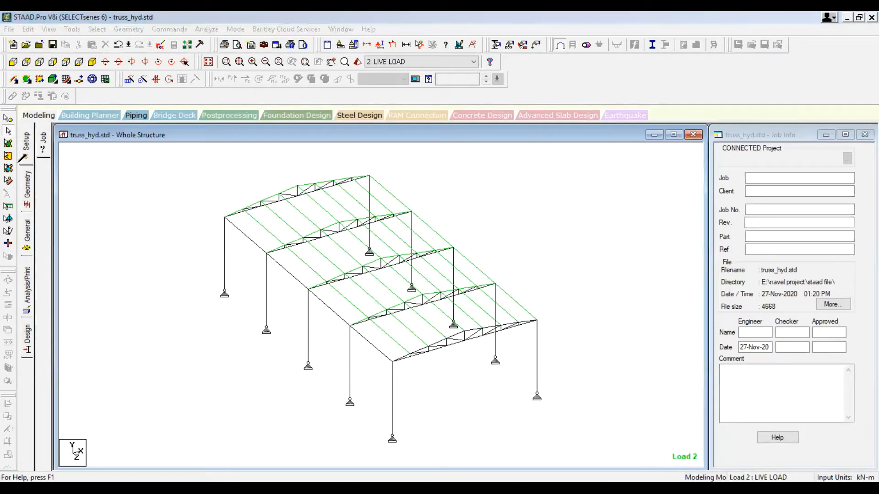
{"action": "mouse_move", "coordinate": [16, 130]}
{"action": "left_mouse_down"}
{"action": "mouse_move", "coordinate": [7, 128]}
{"action": "mouse_move", "coordinate": [4, 145]}
{"action": "mouse_move", "coordinate": [128, 226]}
{"action": "left_mouse_up"}
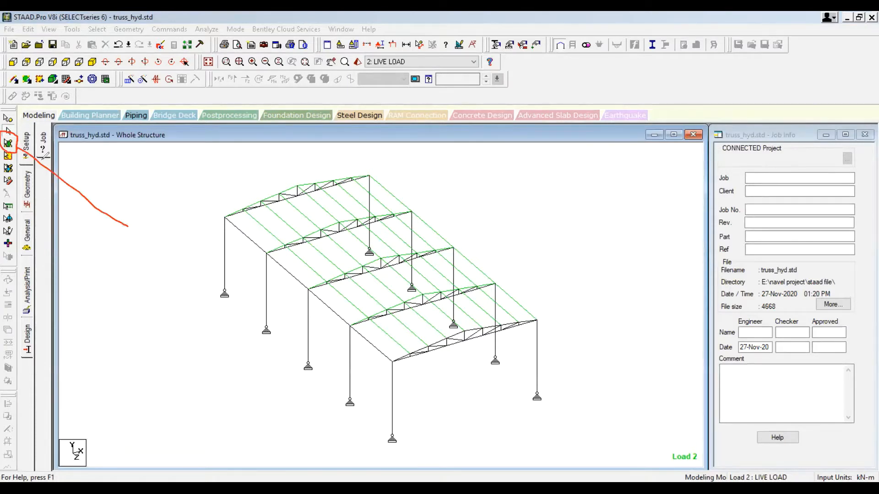
{"action": "mouse_move", "coordinate": [18, 148]}
{"action": "left_mouse_down"}
{"action": "mouse_move", "coordinate": [20, 166]}
{"action": "mouse_move", "coordinate": [48, 155]}
{"action": "left_mouse_up"}
{"action": "key", "text": "Escape"}
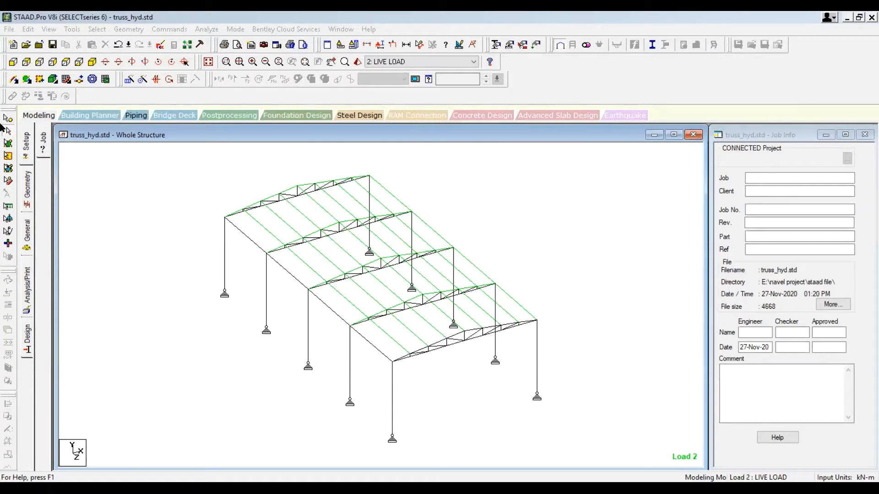
Step: Assign the -1.5 kN/m2 live pressure load to all roof plates, selected by window, using selected-plates assignment
{"action": "left_click", "coordinate": [8, 144]}
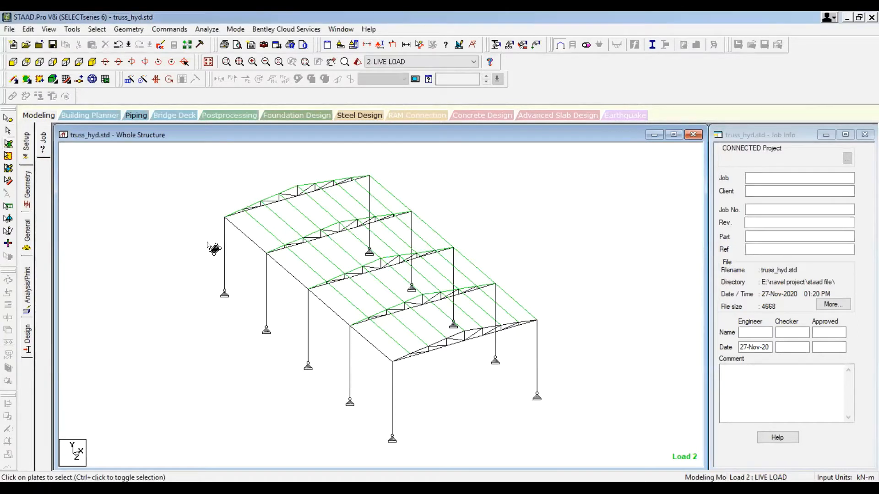
{"action": "left_click", "coordinate": [259, 242]}
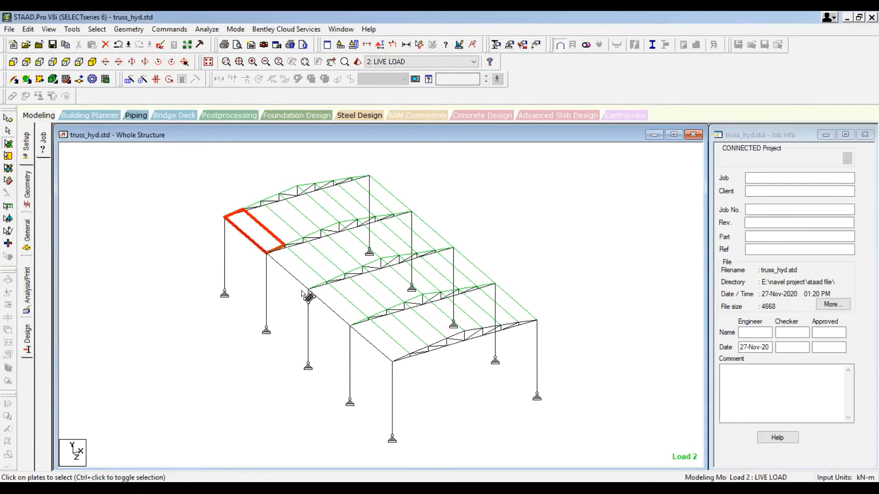
{"action": "left_click", "coordinate": [27, 230]}
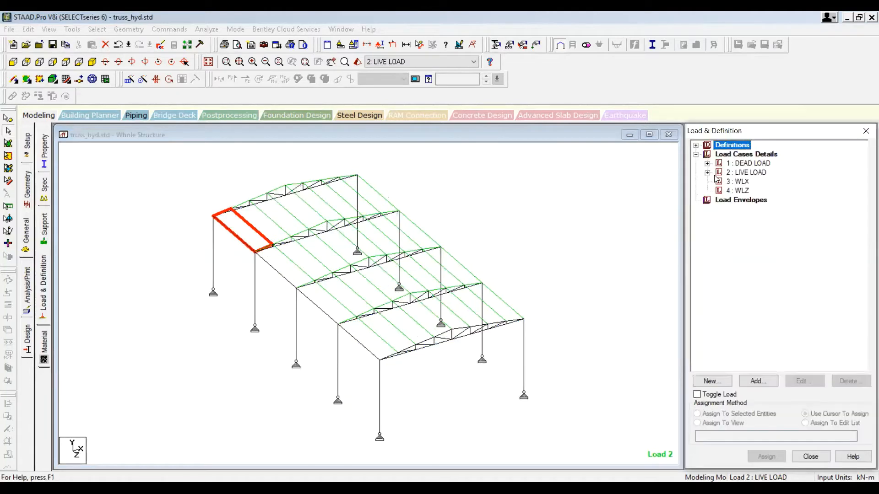
{"action": "left_click", "coordinate": [707, 173]}
{"action": "left_click", "coordinate": [758, 182]}
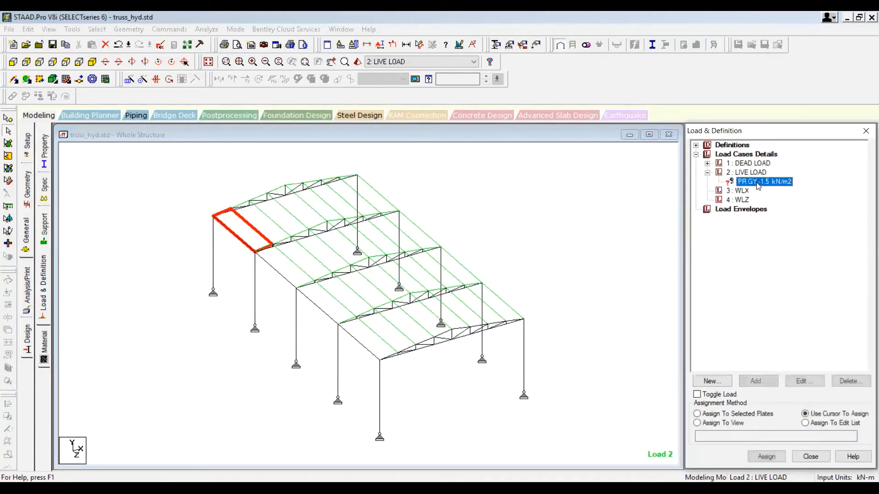
{"action": "left_click", "coordinate": [9, 143]}
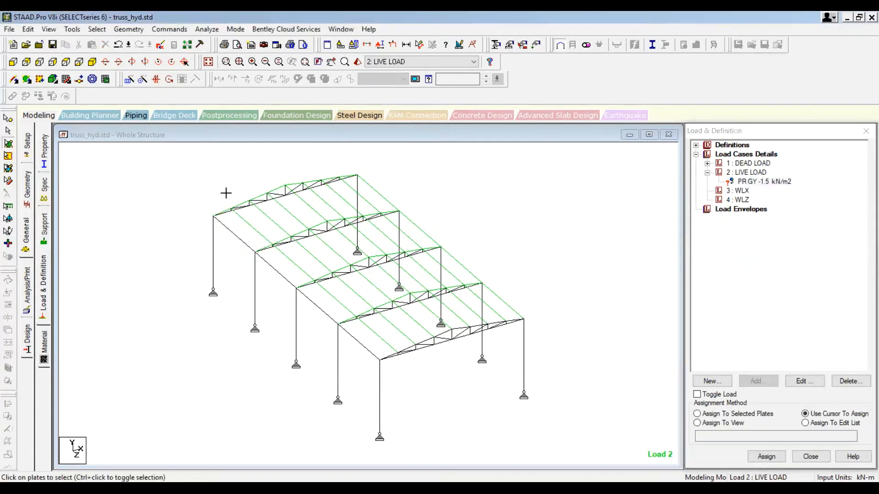
{"action": "left_click_drag", "start_coordinate": [198, 172], "coordinate": [575, 398]}
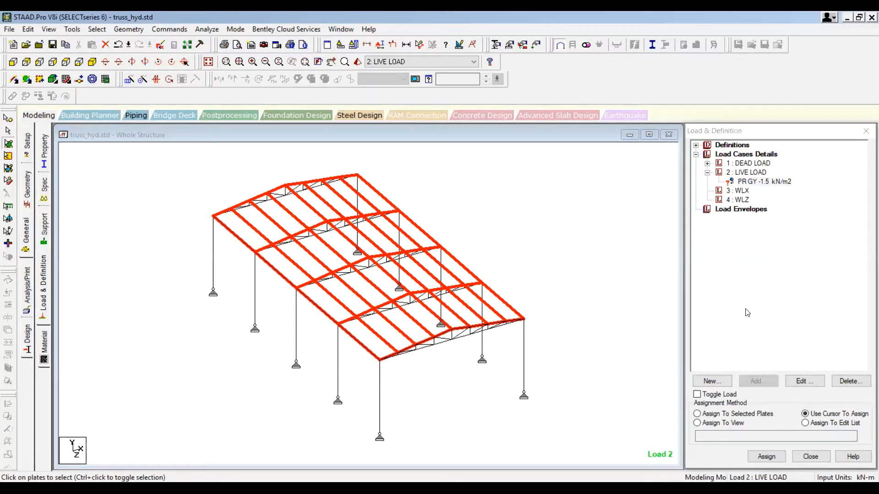
{"action": "left_click", "coordinate": [707, 415]}
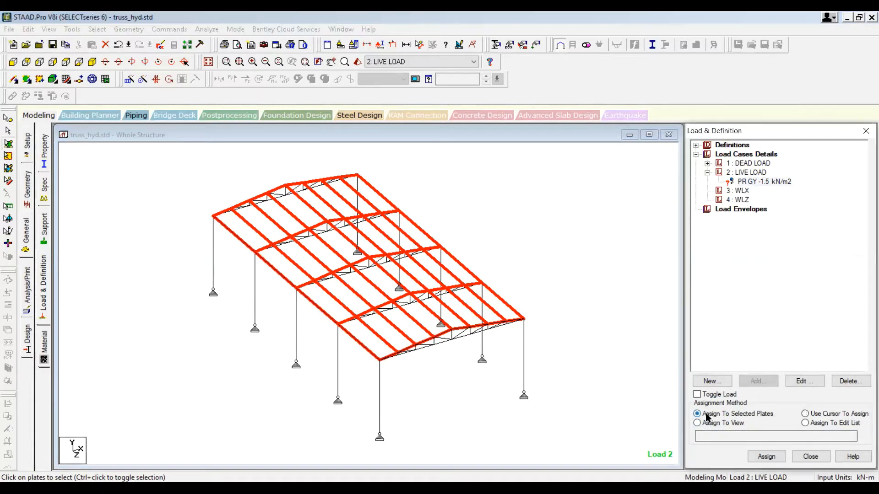
{"action": "left_click", "coordinate": [767, 456]}
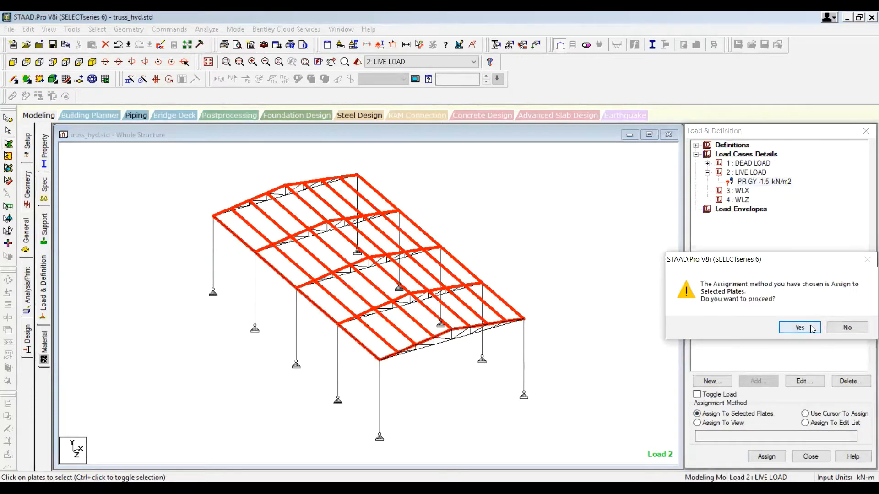
{"action": "left_click", "coordinate": [810, 328]}
{"action": "left_click", "coordinate": [601, 357]}
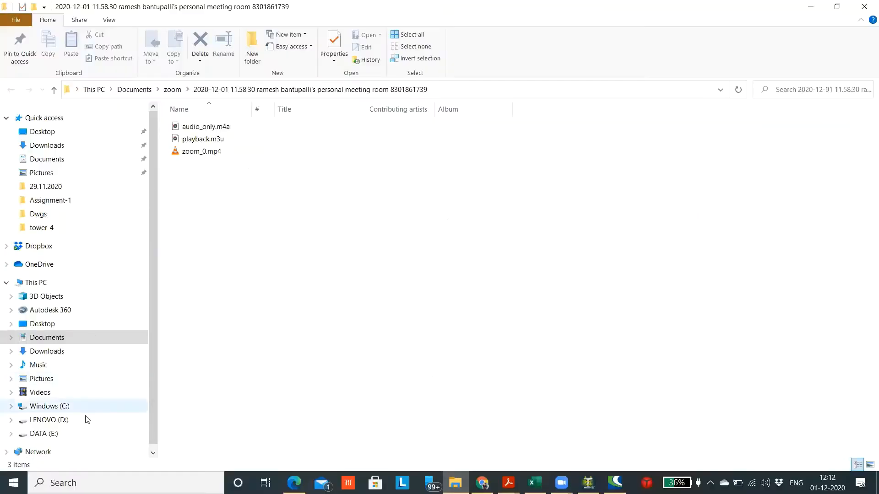
Step: Switch to File Explorer and open the 875 -3_2015.pdf code from the indian standerds folder on DATA (E:)
{"action": "left_click", "coordinate": [55, 434]}
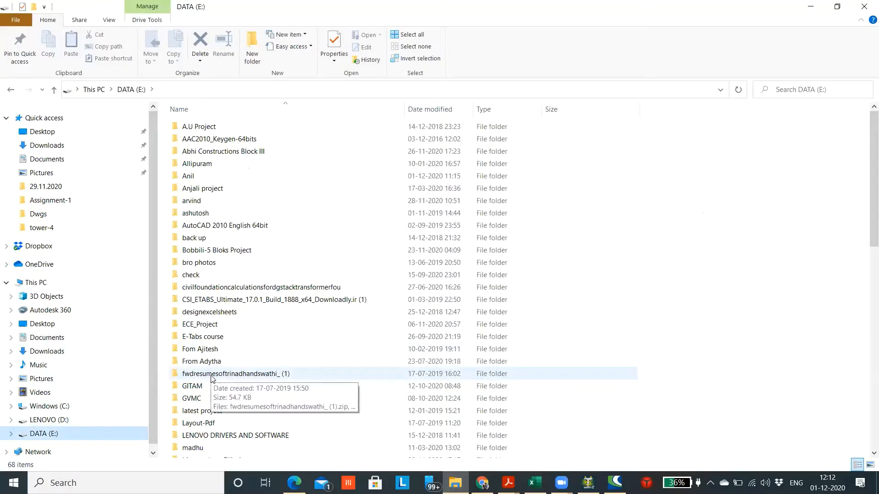
{"action": "scroll", "coordinate": [215, 309], "scroll_direction": "down", "scroll_amount": 1}
{"action": "scroll", "coordinate": [215, 309], "scroll_direction": "down", "scroll_amount": 1}
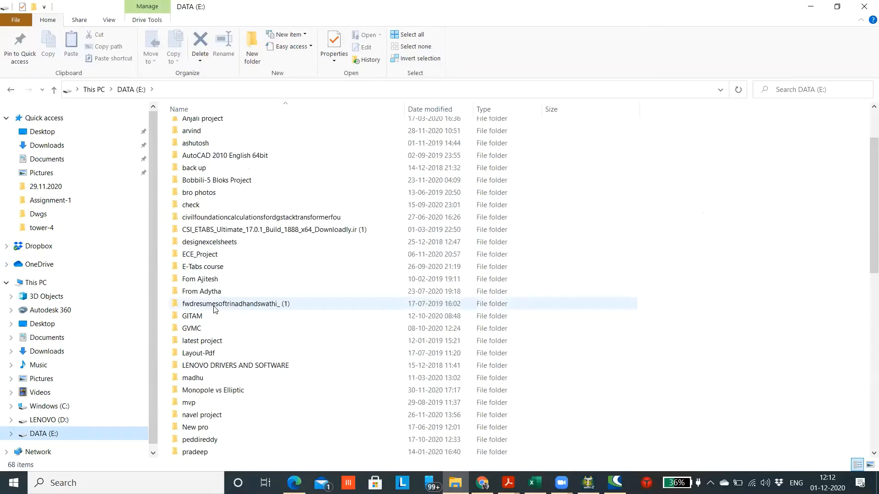
{"action": "scroll", "coordinate": [235, 376], "scroll_direction": "down", "scroll_amount": 3}
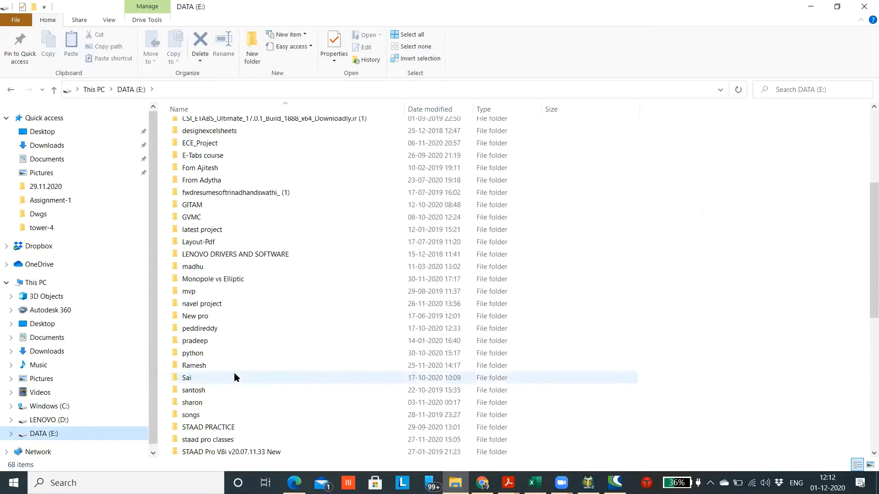
{"action": "scroll", "coordinate": [235, 377], "scroll_direction": "up", "scroll_amount": 4}
{"action": "scroll", "coordinate": [234, 373], "scroll_direction": "down", "scroll_amount": 4}
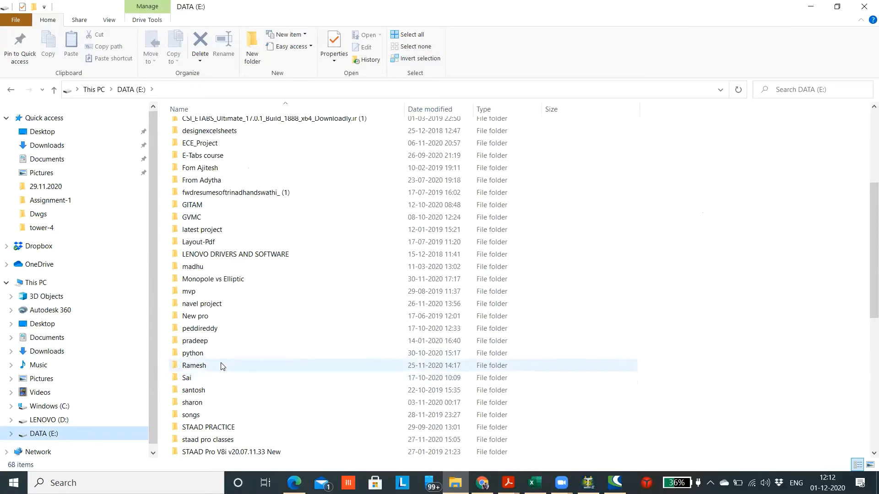
{"action": "left_click", "coordinate": [220, 364]}
{"action": "double_click", "coordinate": [220, 363]}
{"action": "double_click", "coordinate": [241, 282]}
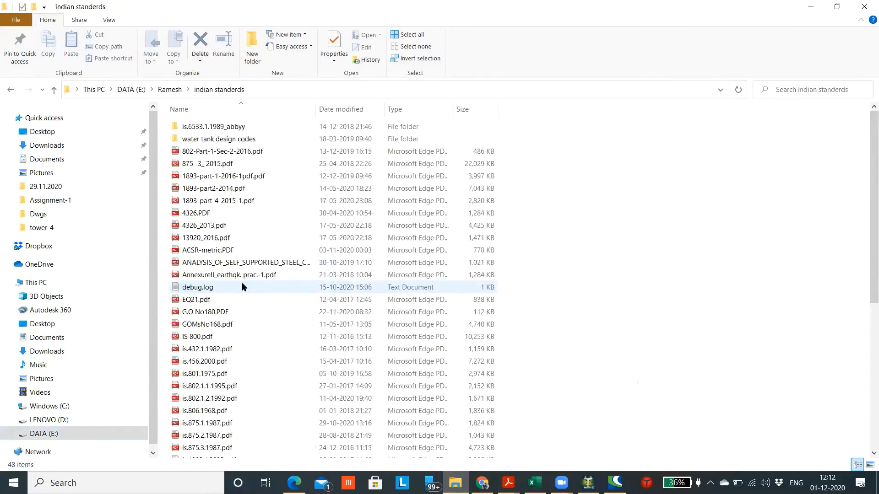
{"action": "left_click", "coordinate": [239, 162]}
{"action": "key", "text": "Return"}
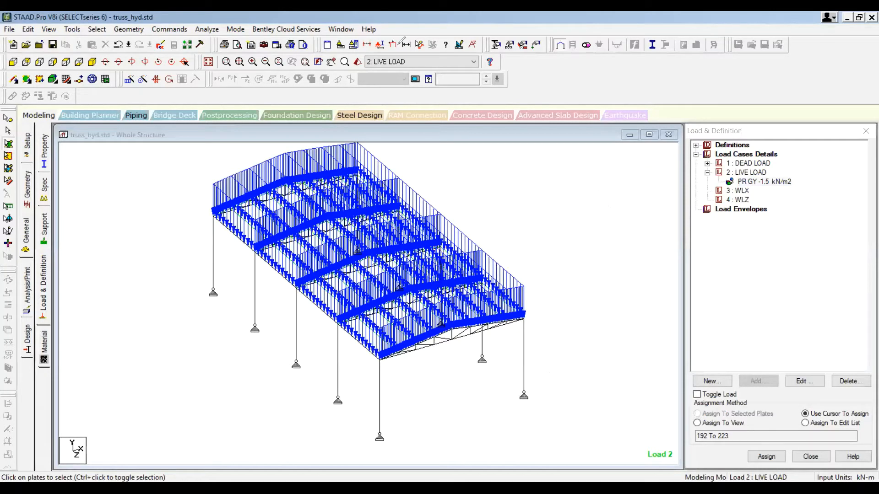
{"action": "left_click", "coordinate": [543, 196]}
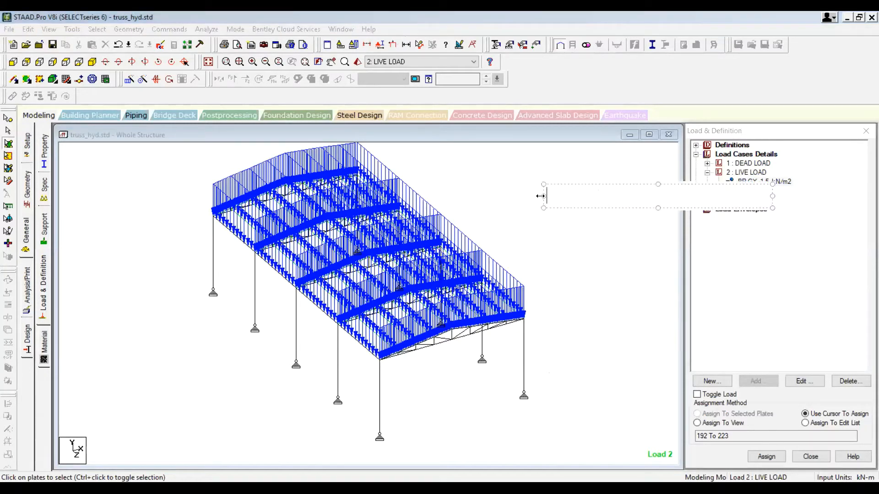
{"action": "type", "text": "IS 875 Part "}
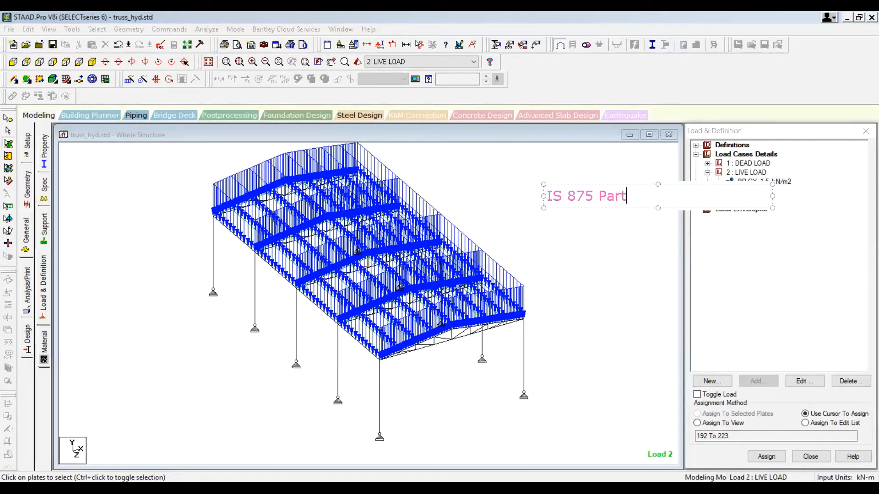
{"action": "type", "text": "2"}
{"action": "key", "text": "BackSpace"}
{"action": "type", "text": "3"}
{"action": "left_click", "coordinate": [359, 106]}
{"action": "left_click_drag", "start_coordinate": [270, 309], "coordinate": [156, 352]}
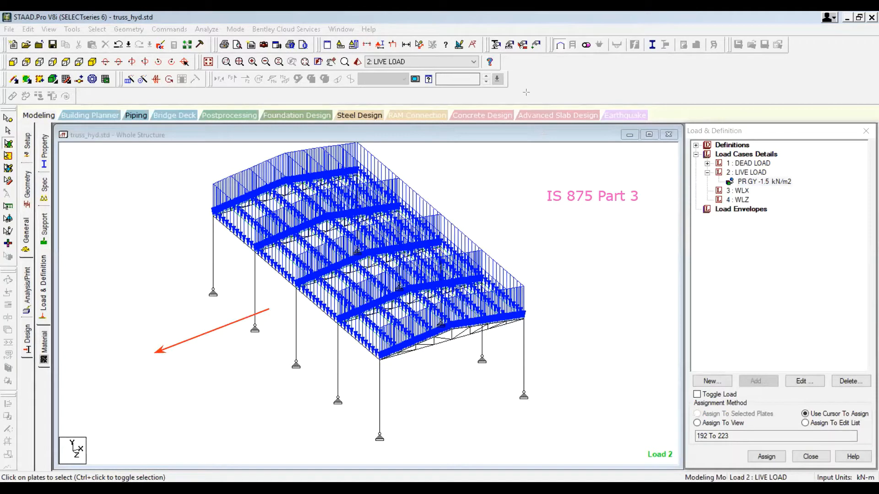
{"action": "key", "text": "ctrl+z"}
{"action": "left_click_drag", "start_coordinate": [139, 357], "coordinate": [241, 315]}
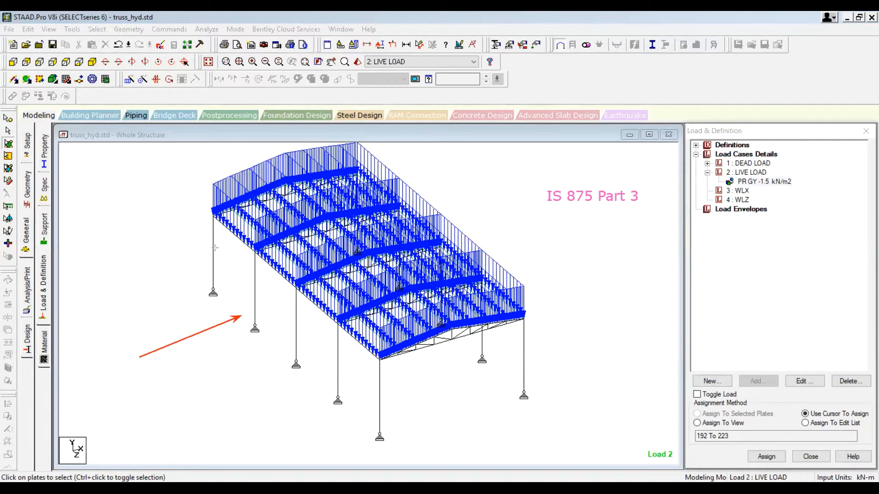
{"action": "mouse_move", "coordinate": [463, 400]}
{"action": "left_mouse_down"}
{"action": "mouse_move", "coordinate": [492, 477]}
{"action": "mouse_move", "coordinate": [479, 424]}
{"action": "left_mouse_up"}
{"action": "key", "text": "ctrl+z"}
{"action": "left_click_drag", "start_coordinate": [463, 394], "coordinate": [513, 446]}
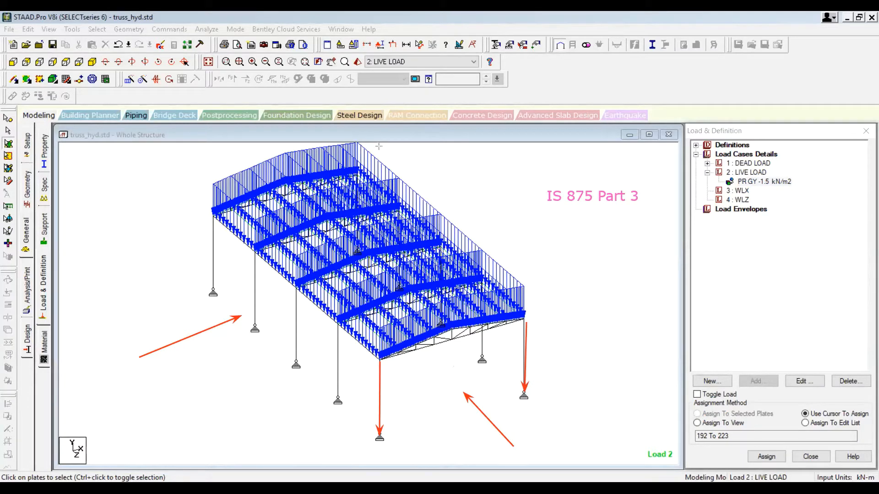
{"action": "left_click_drag", "start_coordinate": [381, 361], "coordinate": [528, 318]}
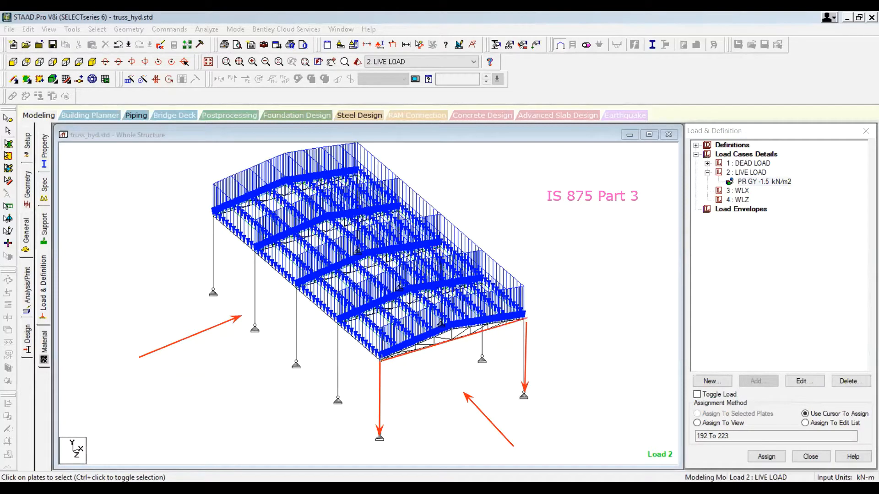
{"action": "mouse_move", "coordinate": [380, 360]}
{"action": "left_mouse_down"}
{"action": "mouse_move", "coordinate": [452, 328]}
{"action": "mouse_move", "coordinate": [526, 320]}
{"action": "left_mouse_up"}
{"action": "left_click_drag", "start_coordinate": [452, 329], "coordinate": [451, 344]}
{"action": "mouse_move", "coordinate": [166, 406]}
{"action": "left_mouse_down"}
{"action": "mouse_move", "coordinate": [296, 362]}
{"action": "mouse_move", "coordinate": [289, 386]}
{"action": "mouse_move", "coordinate": [269, 353]}
{"action": "left_mouse_up"}
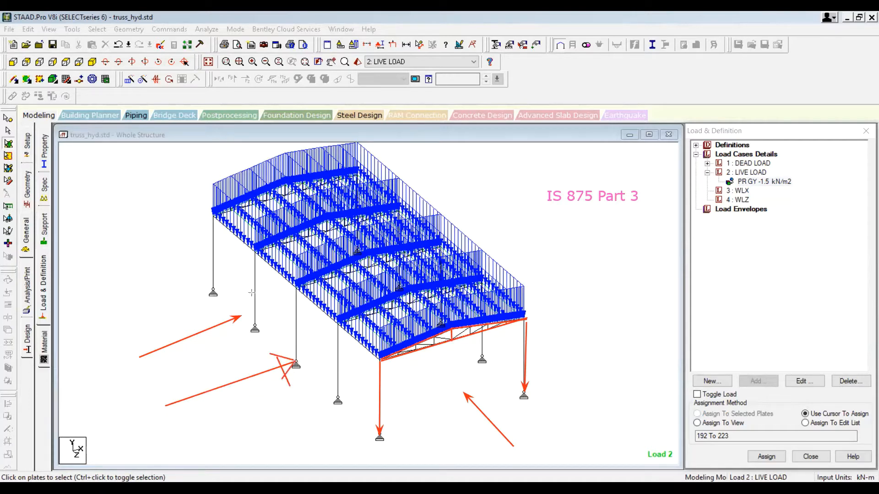
{"action": "left_click_drag", "start_coordinate": [254, 253], "coordinate": [255, 328]}
{"action": "left_click_drag", "start_coordinate": [212, 219], "coordinate": [213, 291]}
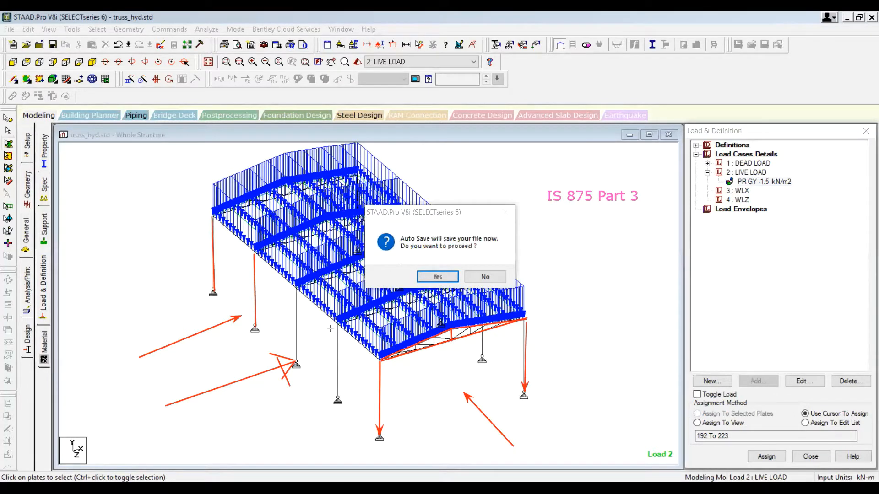
Step: Accept the auto-save prompt and save the modified truss_hyd.std structure file
{"action": "left_click_drag", "start_coordinate": [330, 328], "coordinate": [332, 411]}
{"action": "left_click_drag", "start_coordinate": [297, 285], "coordinate": [293, 360]}
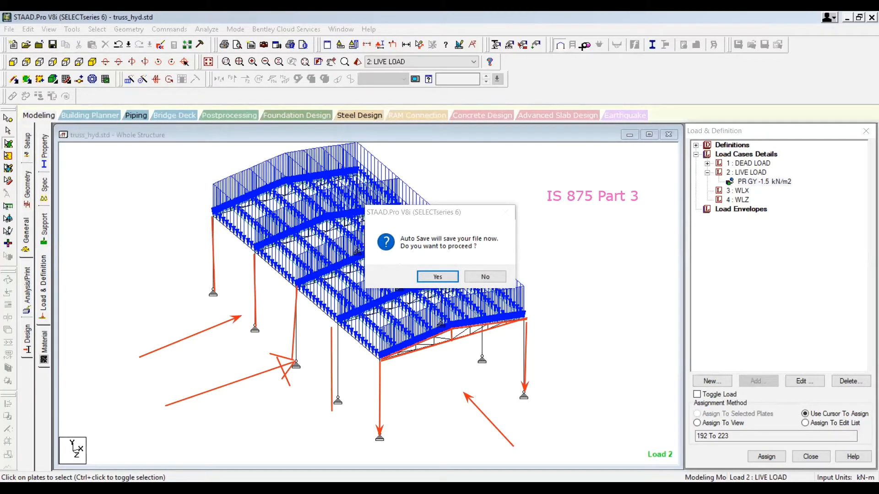
{"action": "key", "text": "Escape"}
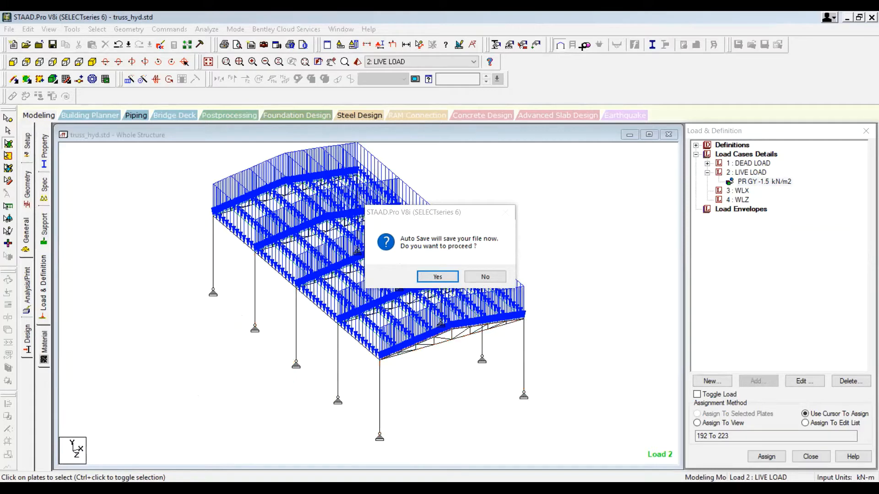
{"action": "left_click", "coordinate": [433, 278]}
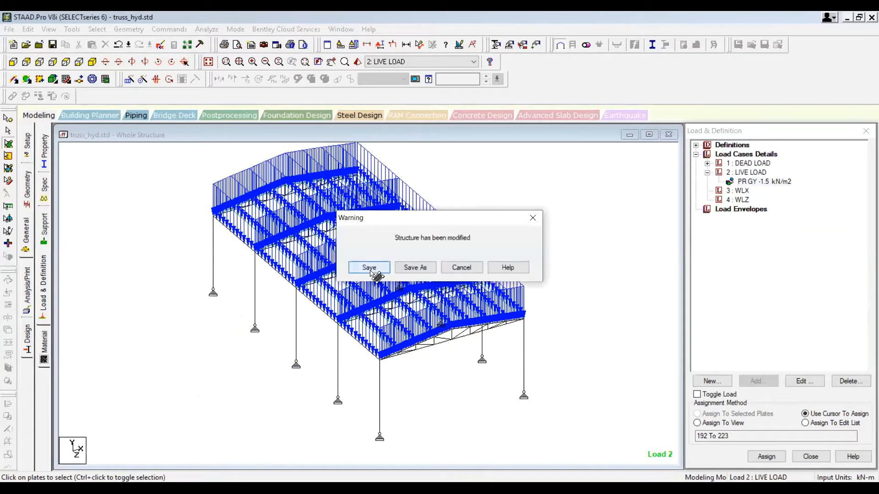
{"action": "key", "text": "Return"}
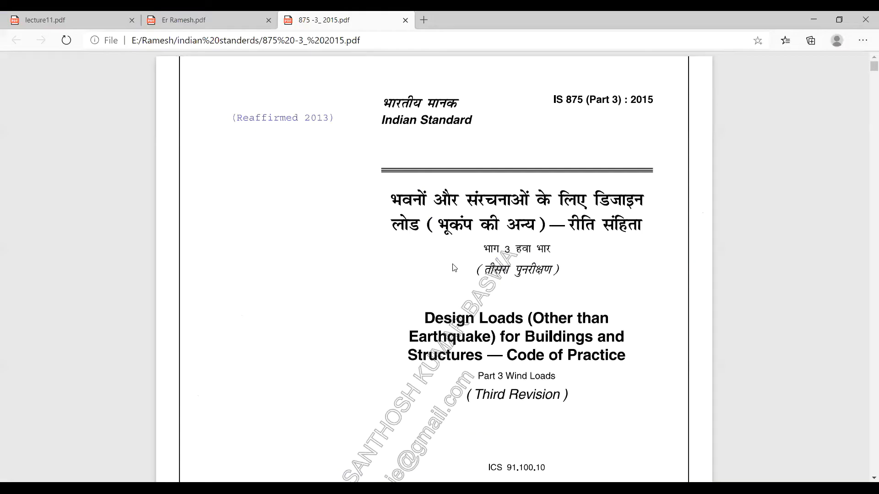
Step: Scroll through the IS 875 Part 3 code to review the design wind speed, wind pressure and k-factor clauses
{"action": "scroll", "coordinate": [395, 301], "scroll_direction": "down", "scroll_amount": 20}
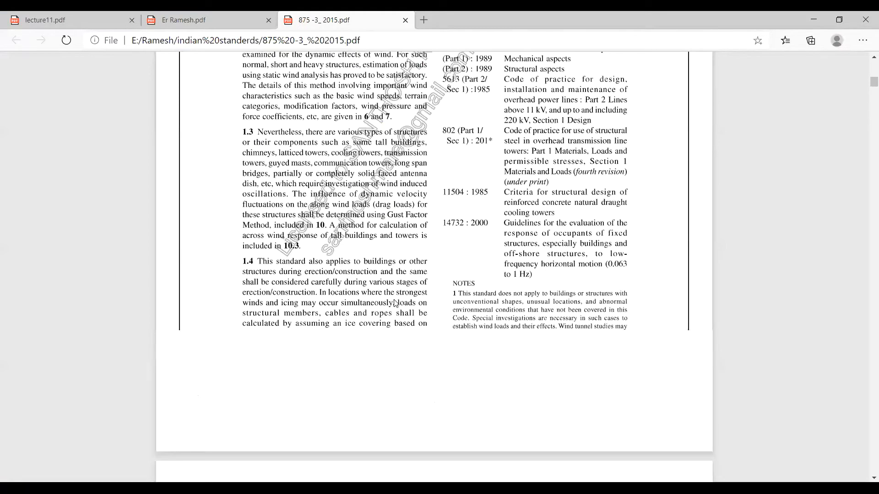
{"action": "scroll", "coordinate": [394, 303], "scroll_direction": "down", "scroll_amount": 10}
{"action": "scroll", "coordinate": [392, 302], "scroll_direction": "down", "scroll_amount": 10}
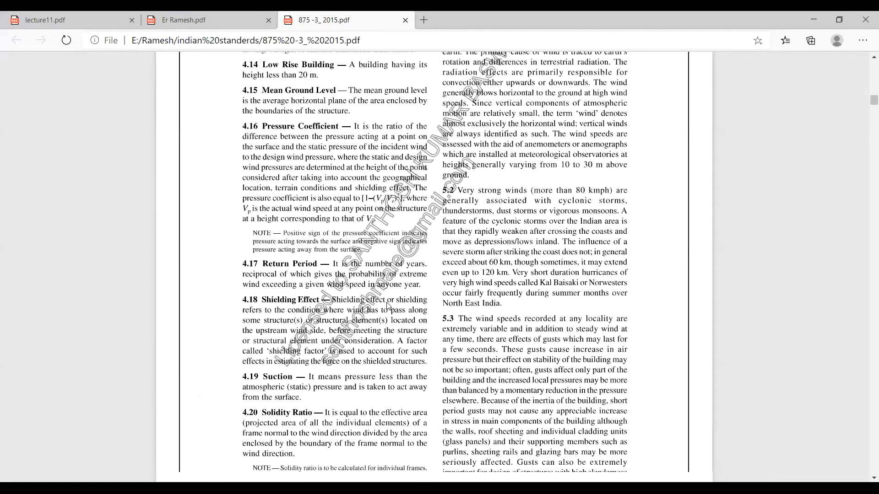
{"action": "scroll", "coordinate": [389, 306], "scroll_direction": "down", "scroll_amount": 15}
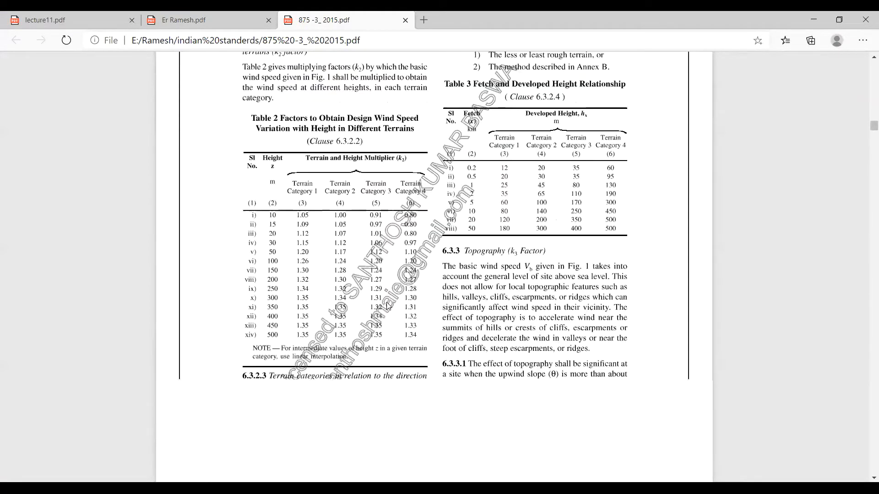
{"action": "scroll", "coordinate": [389, 306], "scroll_direction": "down", "scroll_amount": 10}
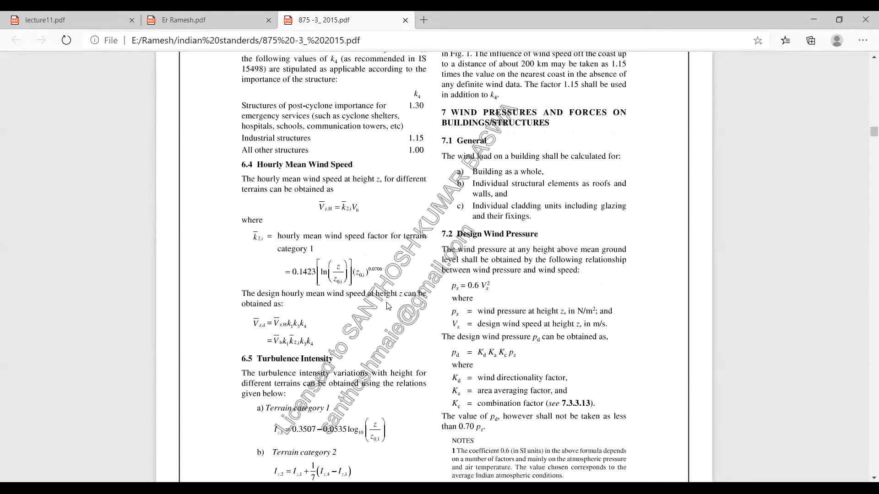
{"action": "scroll", "coordinate": [389, 306], "scroll_direction": "up", "scroll_amount": 1}
{"action": "scroll", "coordinate": [389, 306], "scroll_direction": "up", "scroll_amount": 8}
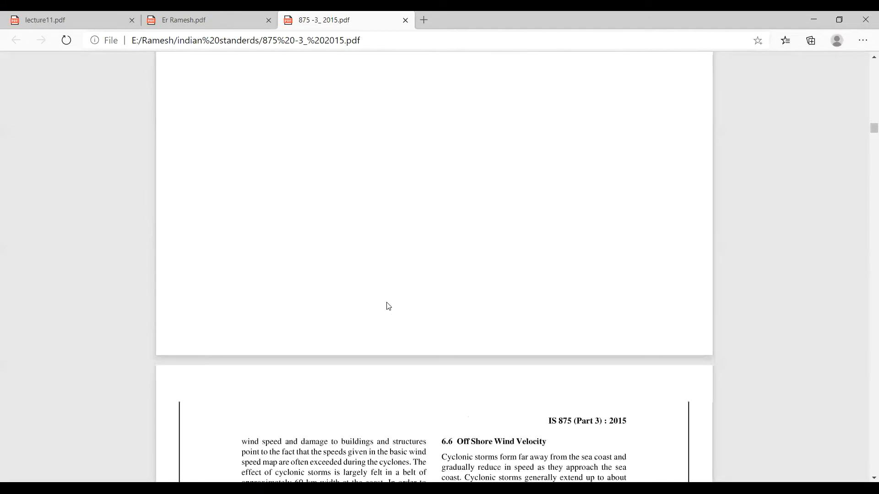
{"action": "scroll", "coordinate": [386, 305], "scroll_direction": "up", "scroll_amount": 12}
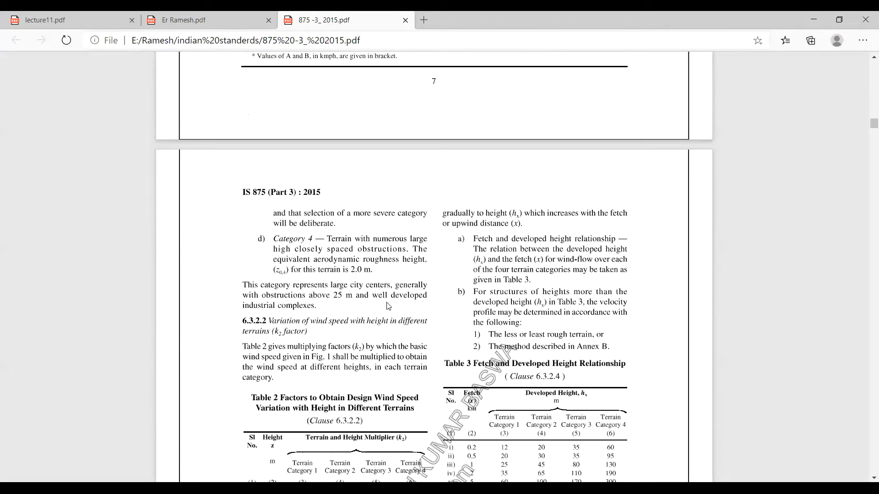
{"action": "scroll", "coordinate": [387, 306], "scroll_direction": "down", "scroll_amount": 7}
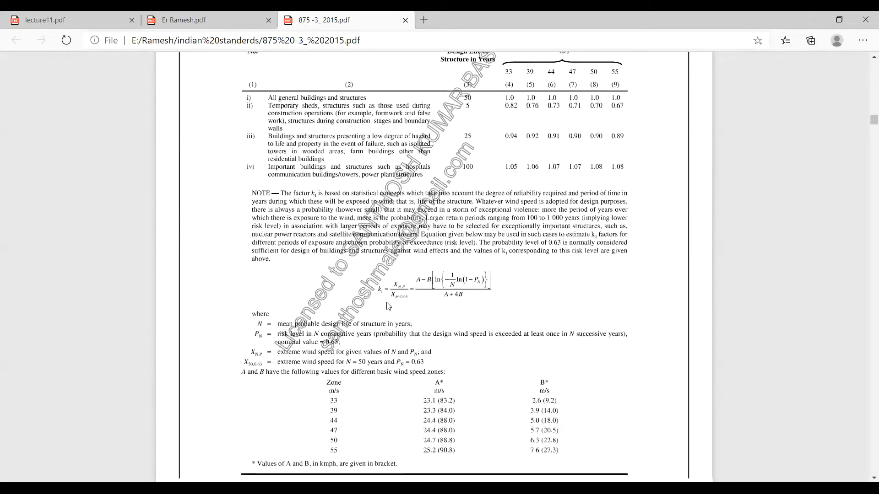
{"action": "scroll", "coordinate": [387, 306], "scroll_direction": "down", "scroll_amount": 13}
{"action": "scroll", "coordinate": [386, 306], "scroll_direction": "down", "scroll_amount": 7}
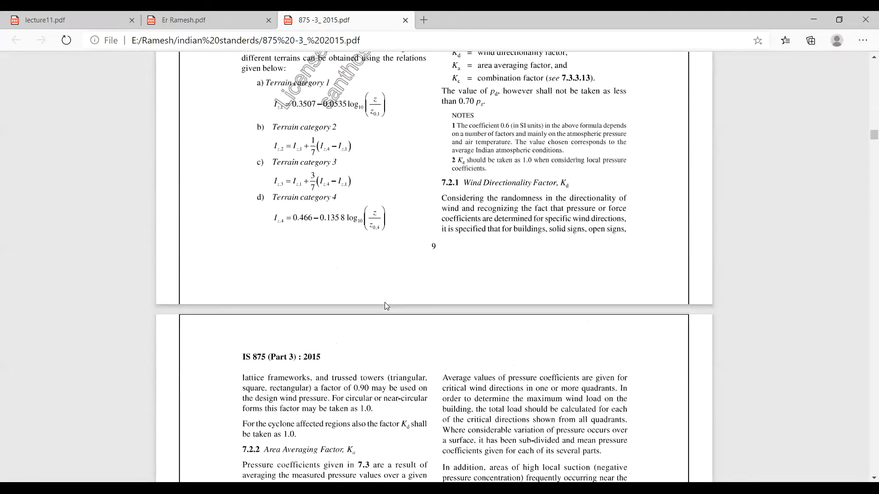
{"action": "scroll", "coordinate": [386, 306], "scroll_direction": "down", "scroll_amount": 8}
{"action": "scroll", "coordinate": [386, 306], "scroll_direction": "up", "scroll_amount": 4}
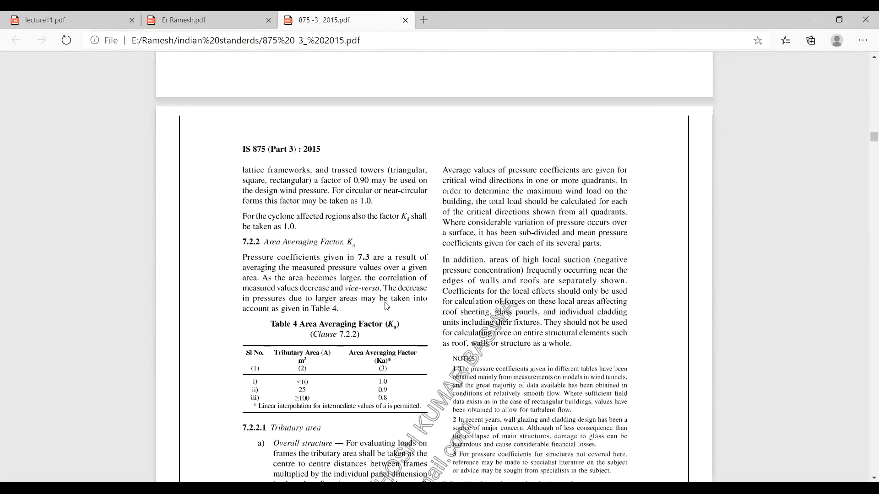
{"action": "scroll", "coordinate": [386, 305], "scroll_direction": "down", "scroll_amount": 5}
{"action": "scroll", "coordinate": [386, 305], "scroll_direction": "down", "scroll_amount": 4}
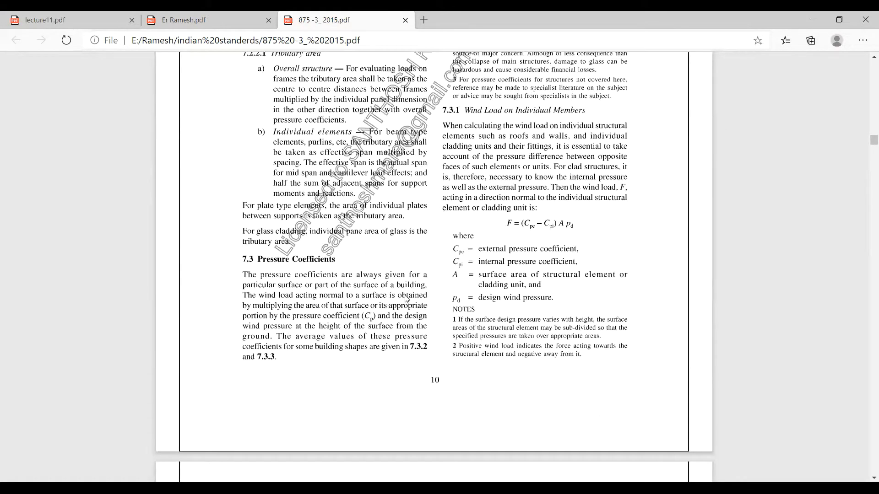
{"action": "scroll", "coordinate": [405, 289], "scroll_direction": "up", "scroll_amount": 1}
{"action": "scroll", "coordinate": [406, 289], "scroll_direction": "down", "scroll_amount": 10}
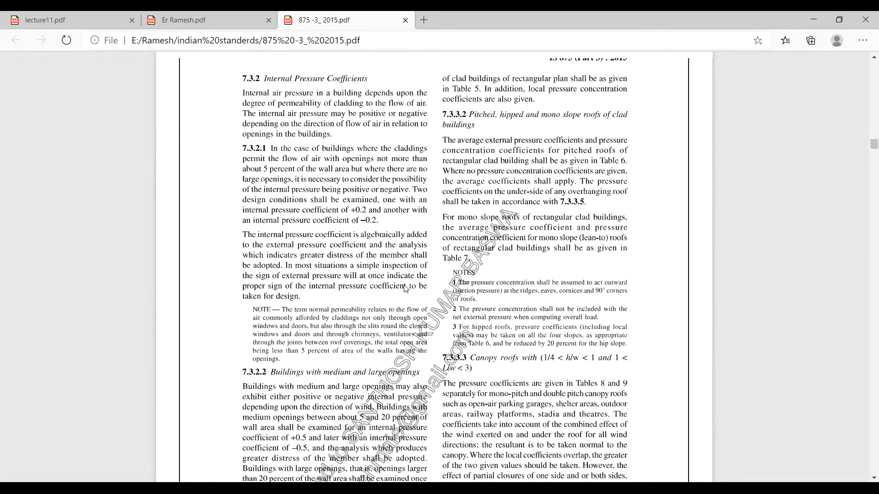
{"action": "scroll", "coordinate": [405, 288], "scroll_direction": "up", "scroll_amount": 10}
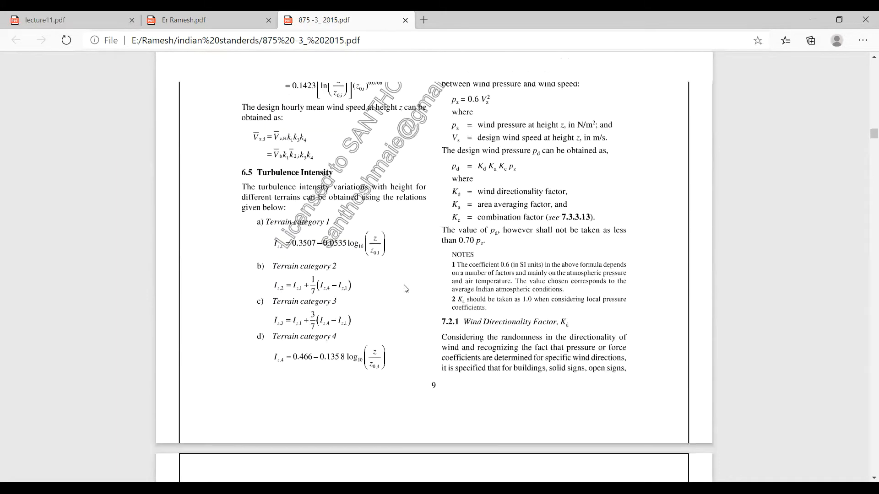
{"action": "scroll", "coordinate": [432, 244], "scroll_direction": "up", "scroll_amount": 1}
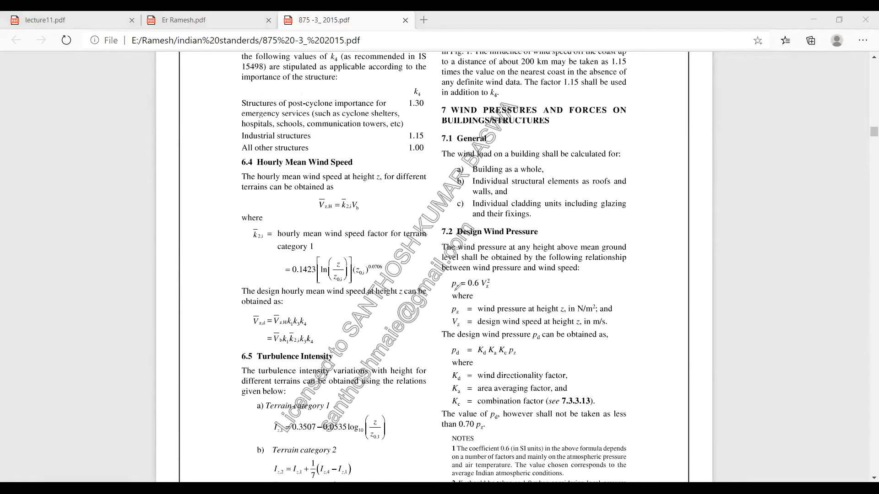
{"action": "mouse_move", "coordinate": [455, 289]}
{"action": "left_mouse_down"}
{"action": "mouse_move", "coordinate": [486, 265]}
{"action": "mouse_move", "coordinate": [449, 279]}
{"action": "mouse_move", "coordinate": [471, 292]}
{"action": "mouse_move", "coordinate": [483, 284]}
{"action": "left_mouse_up"}
{"action": "scroll", "coordinate": [509, 168], "scroll_direction": "up", "scroll_amount": 3}
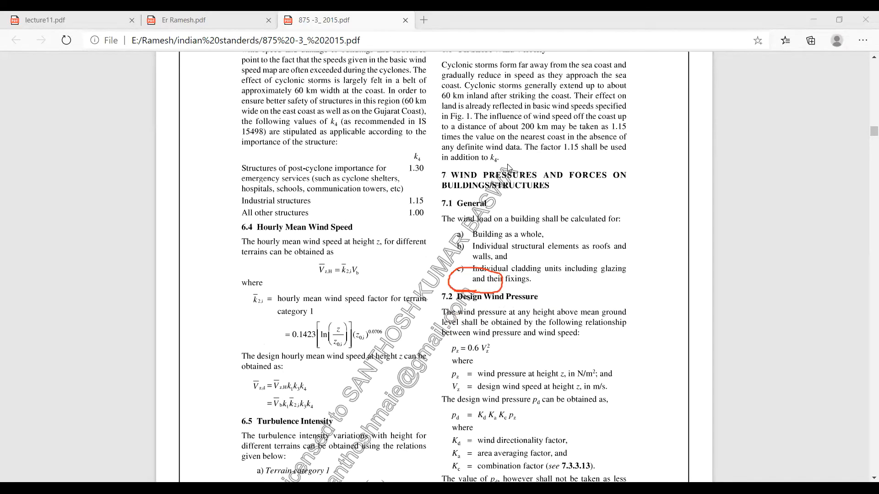
{"action": "scroll", "coordinate": [508, 165], "scroll_direction": "down", "scroll_amount": 9}
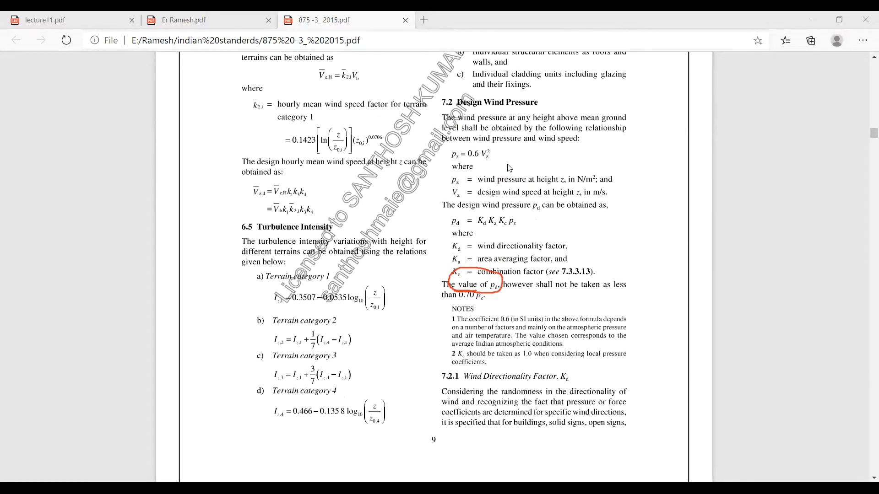
{"action": "scroll", "coordinate": [509, 168], "scroll_direction": "down", "scroll_amount": 20}
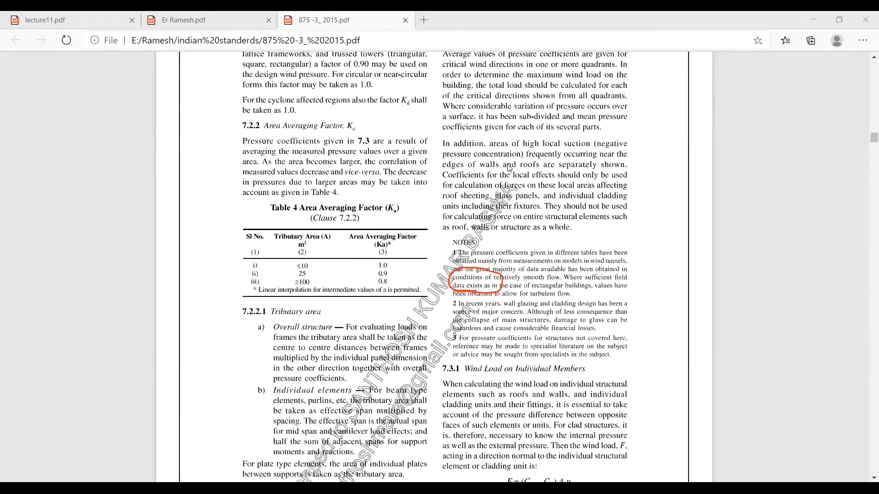
{"action": "scroll", "coordinate": [509, 168], "scroll_direction": "up", "scroll_amount": 20}
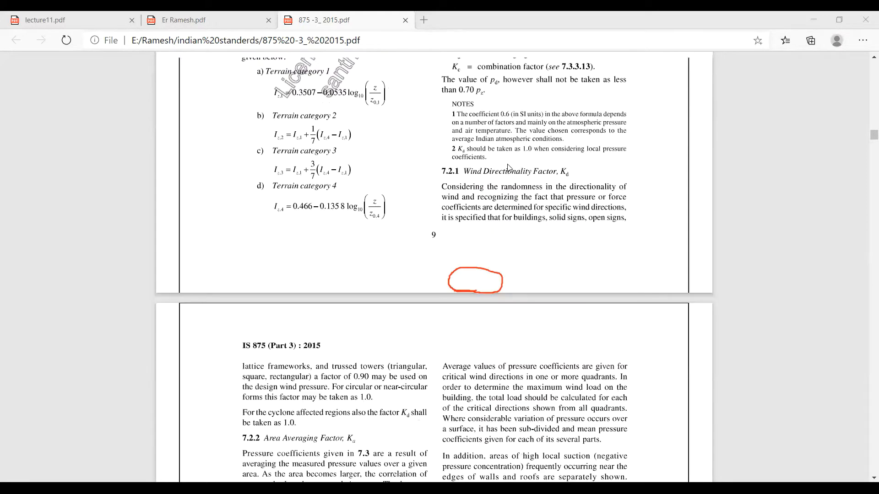
{"action": "scroll", "coordinate": [508, 167], "scroll_direction": "down", "scroll_amount": 3}
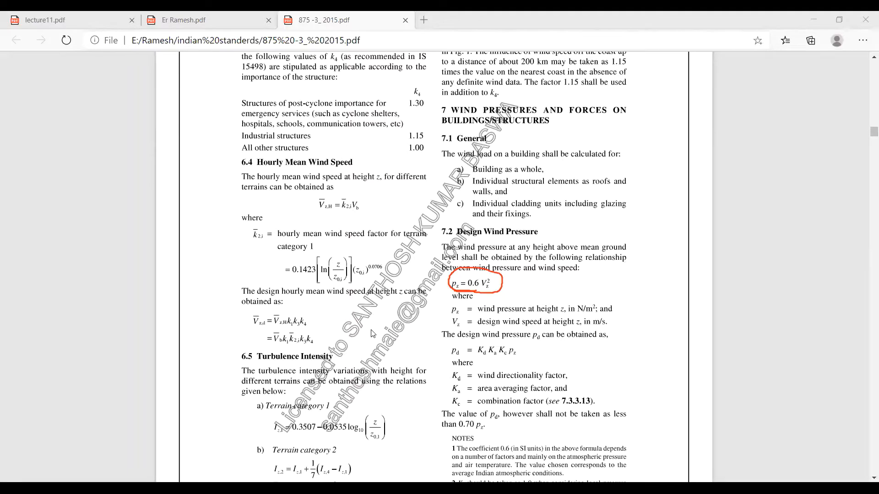
{"action": "scroll", "coordinate": [373, 333], "scroll_direction": "up", "scroll_amount": 10}
{"action": "scroll", "coordinate": [373, 333], "scroll_direction": "up", "scroll_amount": 6}
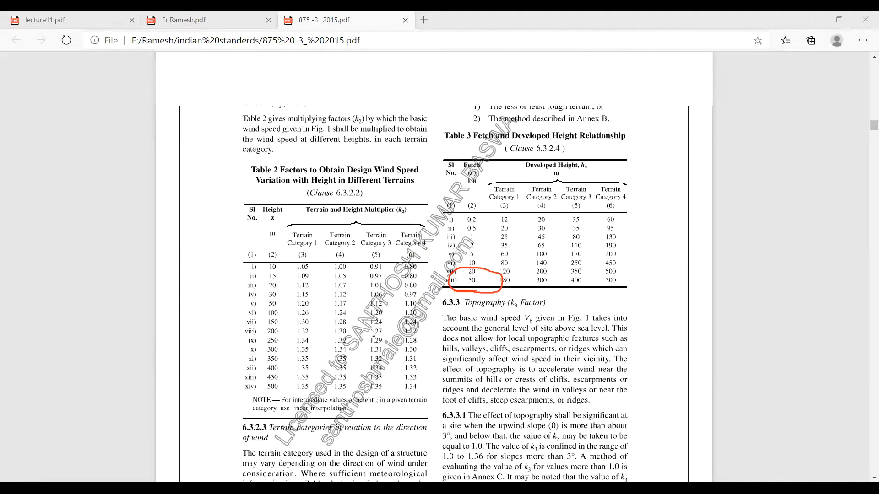
{"action": "scroll", "coordinate": [373, 334], "scroll_direction": "up", "scroll_amount": 12}
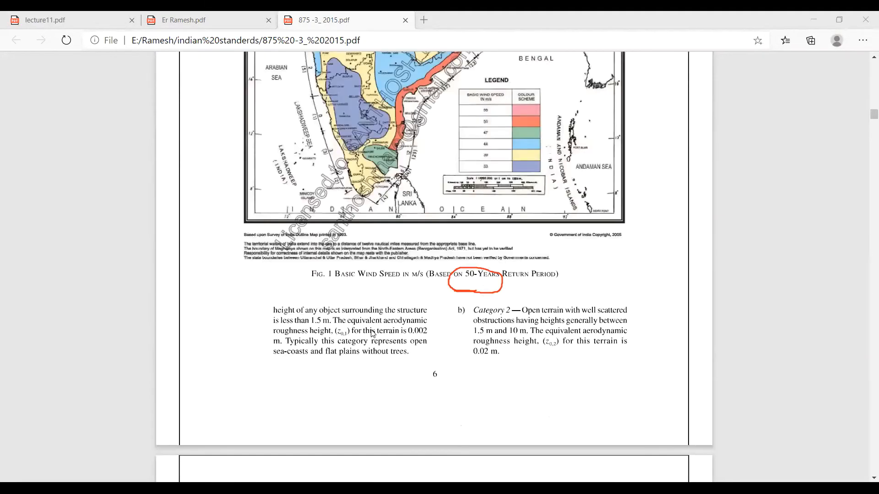
{"action": "scroll", "coordinate": [373, 333], "scroll_direction": "down", "scroll_amount": 14}
{"action": "scroll", "coordinate": [374, 334], "scroll_direction": "up", "scroll_amount": 12}
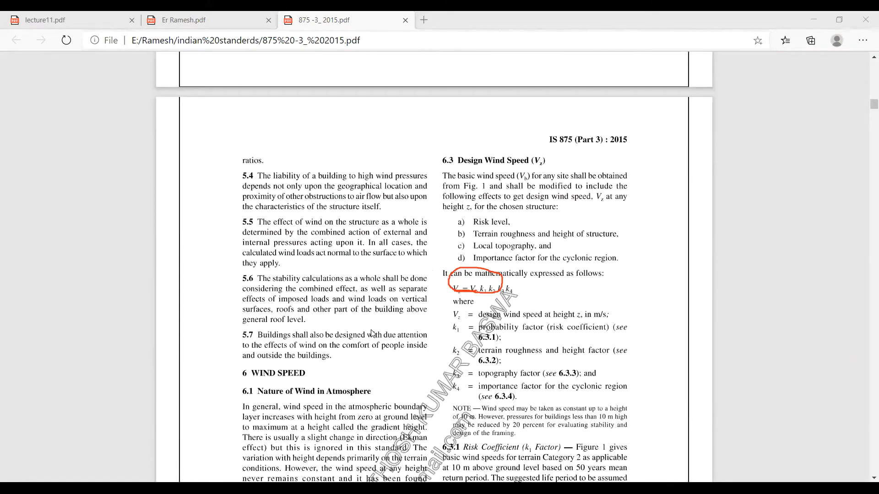
{"action": "scroll", "coordinate": [374, 336], "scroll_direction": "down", "scroll_amount": 1}
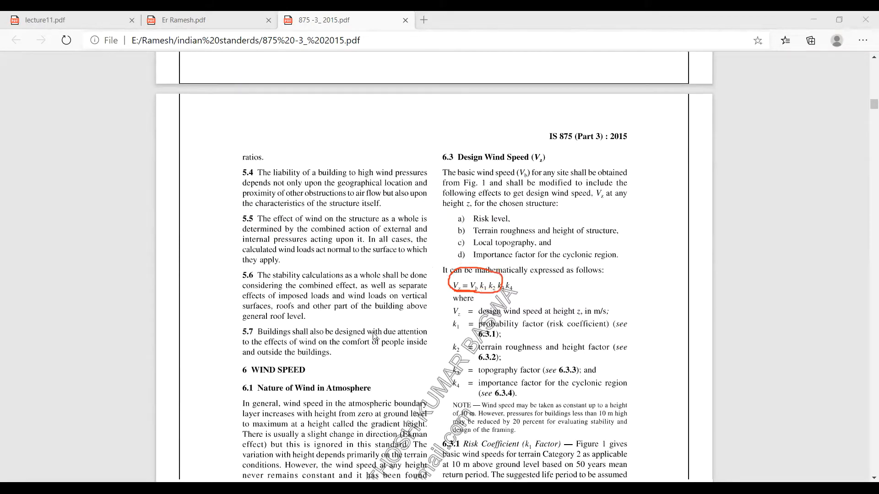
{"action": "scroll", "coordinate": [867, 442], "scroll_direction": "up", "scroll_amount": 1}
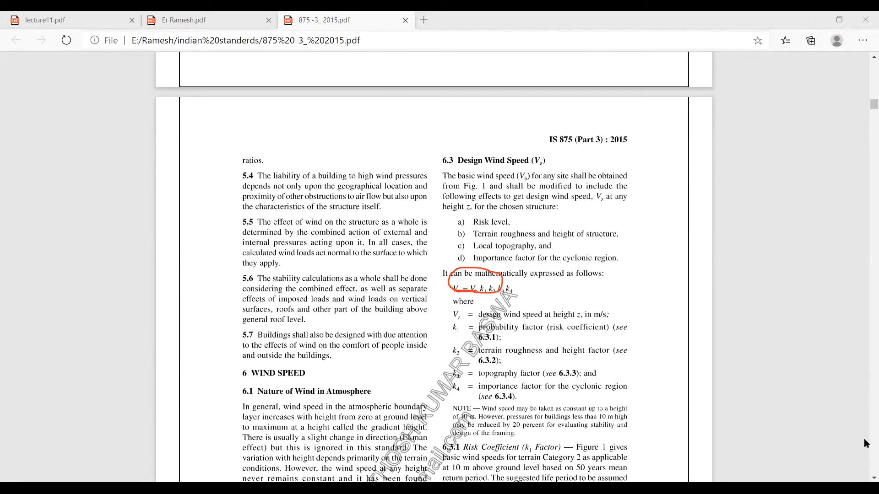
{"action": "scroll", "coordinate": [704, 386], "scroll_direction": "down", "scroll_amount": 1}
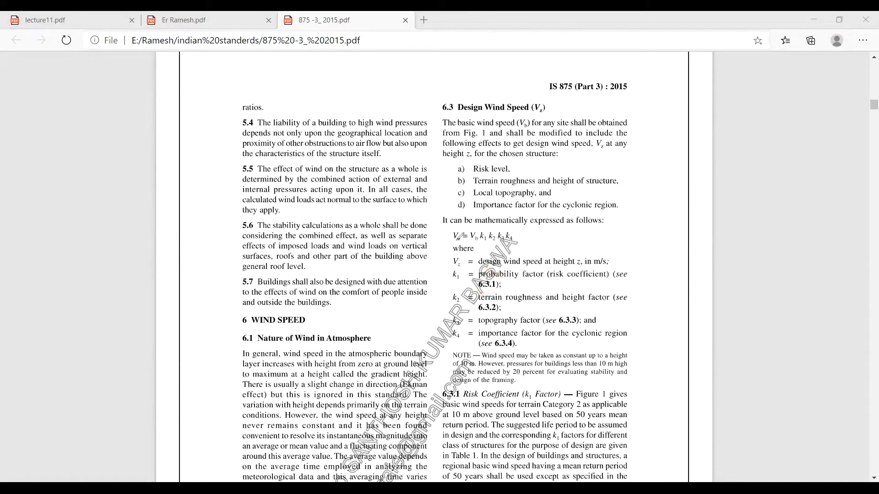
Step: Write the design wind pressure formula Pz = 0.6Vz as a note beside clause 6.3
{"action": "mouse_move", "coordinate": [453, 240]}
{"action": "left_mouse_down"}
{"action": "mouse_move", "coordinate": [515, 232]}
{"action": "mouse_move", "coordinate": [444, 229]}
{"action": "mouse_move", "coordinate": [456, 242]}
{"action": "left_mouse_up"}
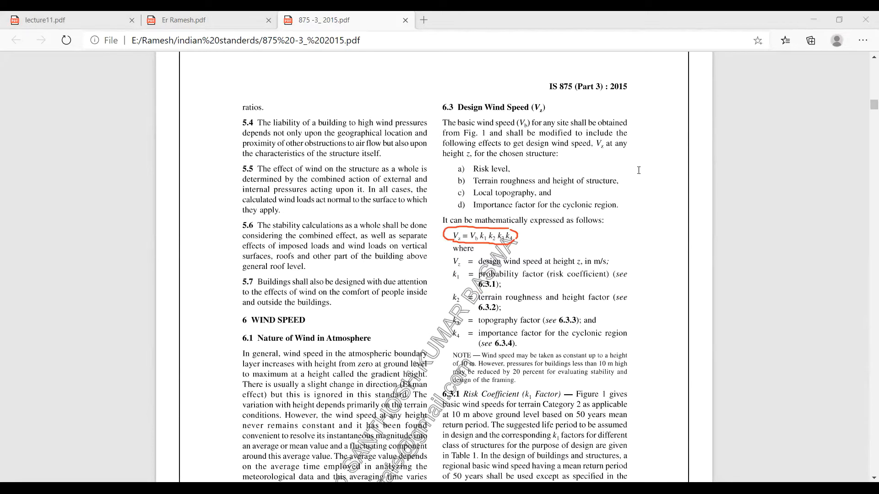
{"action": "left_click", "coordinate": [665, 173]}
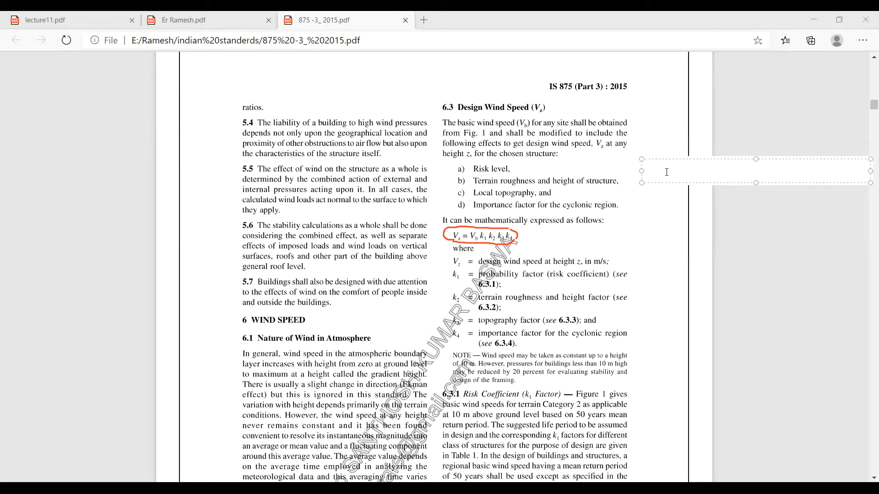
{"action": "type", "text": "Pz = 0.6Vz2"}
{"action": "key", "text": "BackSpace"}
{"action": "left_click", "coordinate": [667, 233]}
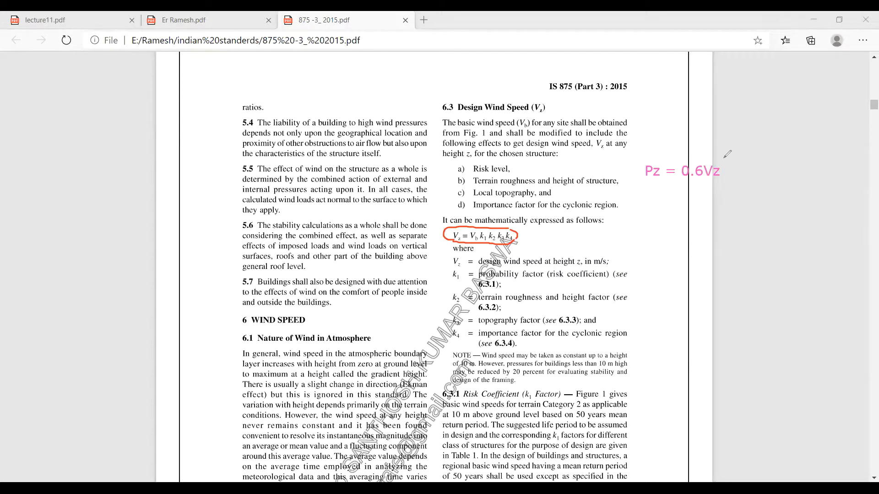
Step: Mark Vz as squared and add the note Vz = Vb k1 k2 k3 k4 below it
{"action": "left_click_drag", "start_coordinate": [720, 160], "coordinate": [730, 163]}
{"action": "left_click", "coordinate": [643, 193]}
{"action": "type", "text": "Vz = "}
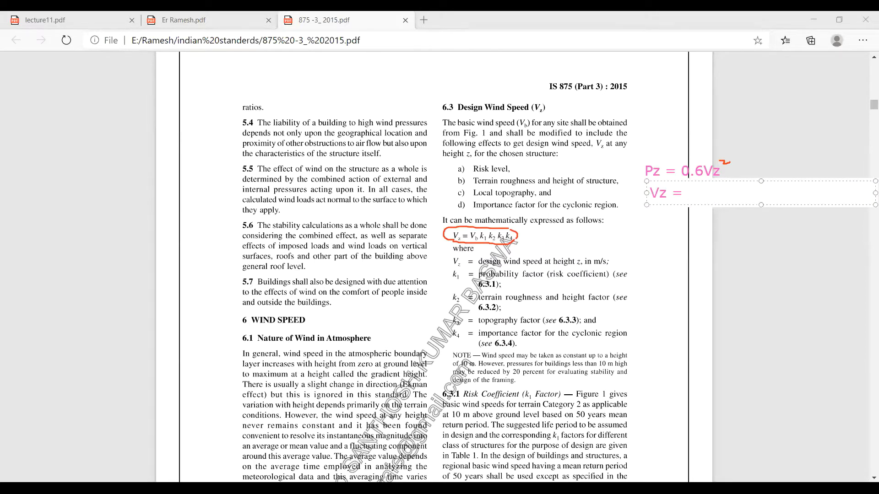
{"action": "type", "text": "Vb k1 k2 k3 k4"}
{"action": "left_click", "coordinate": [650, 196]}
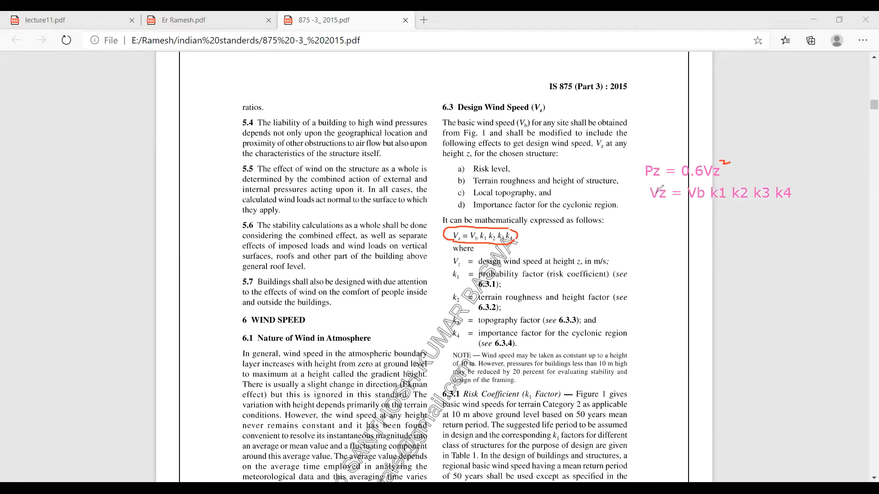
{"action": "mouse_move", "coordinate": [711, 205]}
{"action": "left_mouse_down"}
{"action": "mouse_move", "coordinate": [782, 200]}
{"action": "mouse_move", "coordinate": [758, 177]}
{"action": "mouse_move", "coordinate": [709, 184]}
{"action": "mouse_move", "coordinate": [709, 201]}
{"action": "mouse_move", "coordinate": [727, 204]}
{"action": "left_mouse_up"}
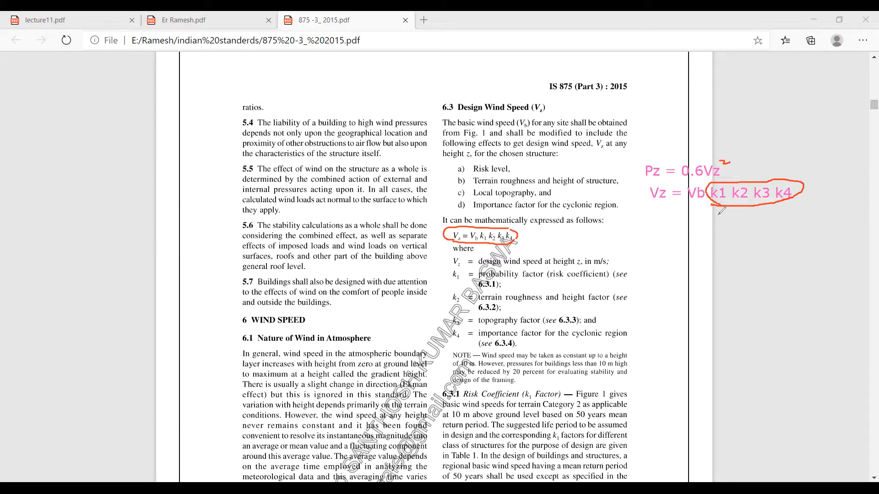
{"action": "mouse_move", "coordinate": [701, 207]}
{"action": "left_mouse_down"}
{"action": "mouse_move", "coordinate": [663, 245]}
{"action": "mouse_move", "coordinate": [681, 243]}
{"action": "left_mouse_up"}
{"action": "mouse_move", "coordinate": [707, 181]}
{"action": "left_mouse_down"}
{"action": "mouse_move", "coordinate": [685, 179]}
{"action": "mouse_move", "coordinate": [682, 197]}
{"action": "mouse_move", "coordinate": [692, 196]}
{"action": "left_mouse_up"}
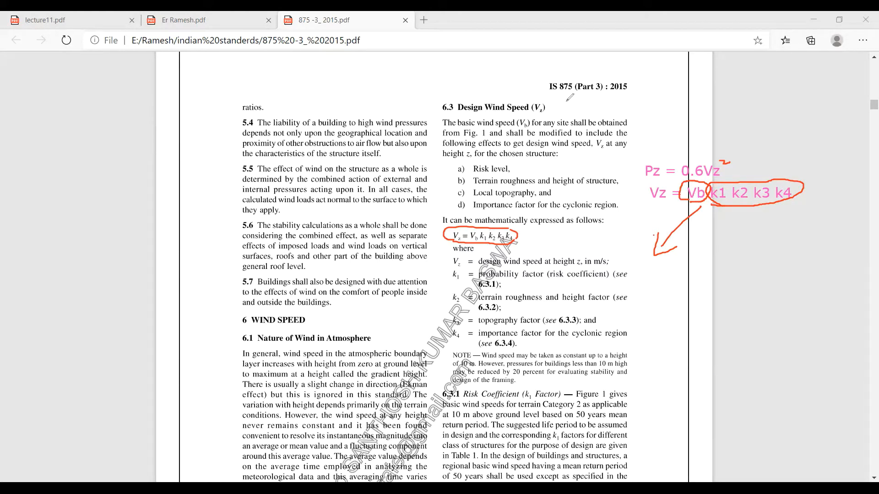
Step: Scroll to Fig. 1, erase the circle around the legend heading and zoom into the basic wind speed map
{"action": "scroll", "coordinate": [517, 219], "scroll_direction": "up", "scroll_amount": 5}
{"action": "scroll", "coordinate": [516, 219], "scroll_direction": "up", "scroll_amount": 9}
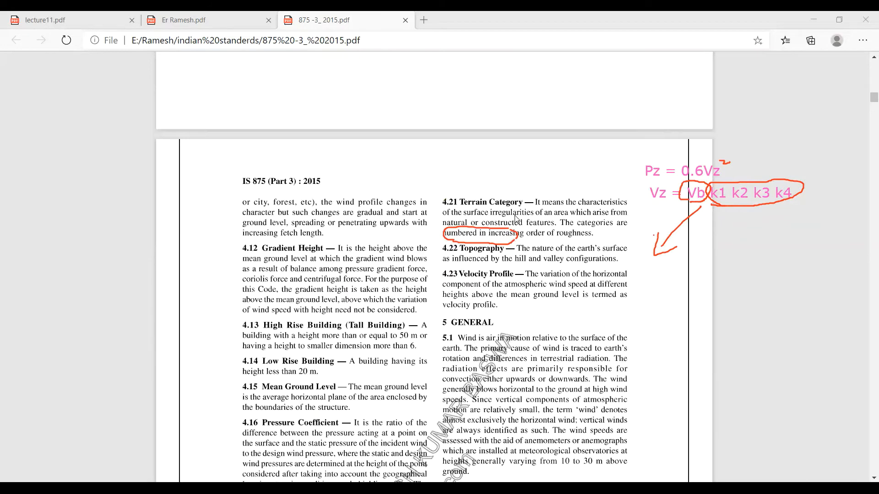
{"action": "scroll", "coordinate": [517, 219], "scroll_direction": "up", "scroll_amount": 7}
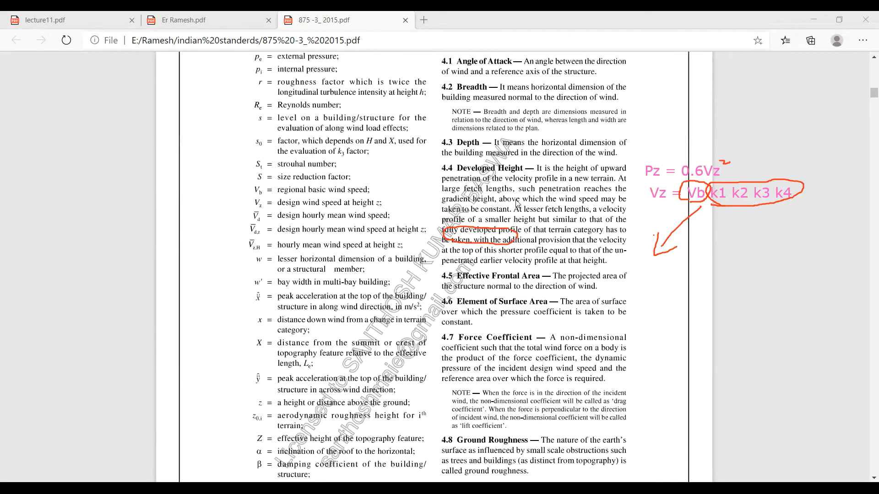
{"action": "scroll", "coordinate": [516, 203], "scroll_direction": "down", "scroll_amount": 15}
{"action": "scroll", "coordinate": [516, 203], "scroll_direction": "down", "scroll_amount": 1}
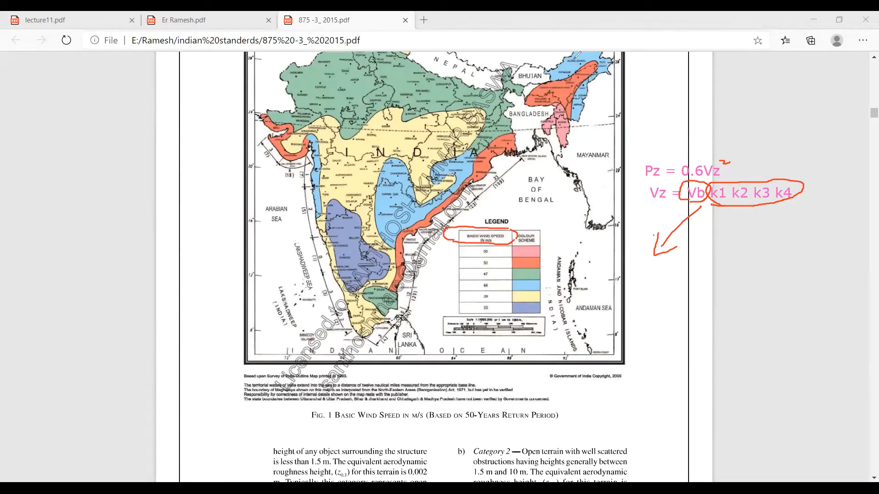
{"action": "left_click", "coordinate": [576, 56]}
{"action": "left_click", "coordinate": [477, 228]}
{"action": "left_click", "coordinate": [478, 240]}
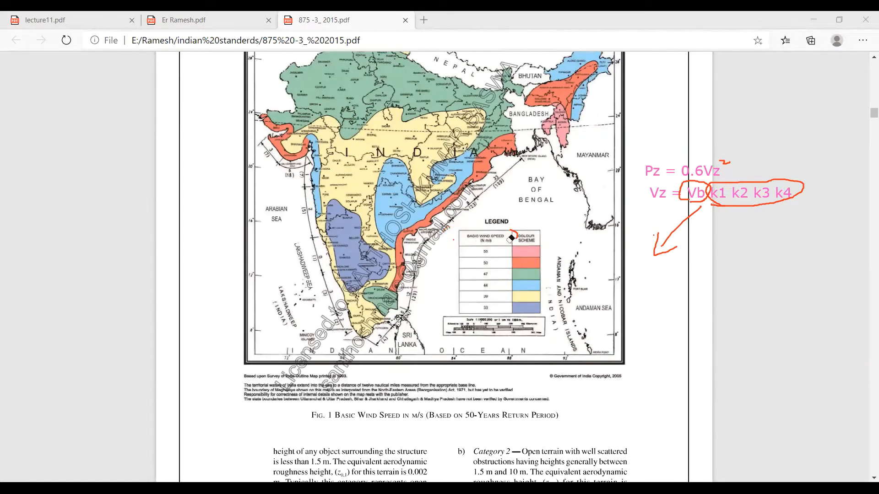
{"action": "left_click", "coordinate": [511, 236]}
{"action": "left_click", "coordinate": [453, 240]}
{"action": "scroll", "coordinate": [380, 204], "scroll_direction": "up", "scroll_amount": 2, "text": "ctrl"}
{"action": "scroll", "coordinate": [401, 196], "scroll_direction": "up", "scroll_amount": 3, "text": "ctrl"}
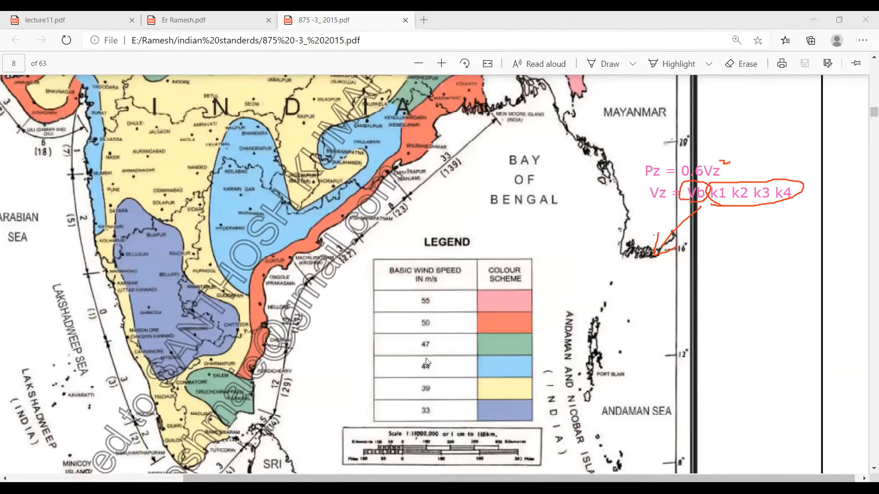
Step: Add the text note Vb = 44 m/s below the wind velocity formula
{"action": "left_click", "coordinate": [650, 284]}
{"action": "type", "text": "V"}
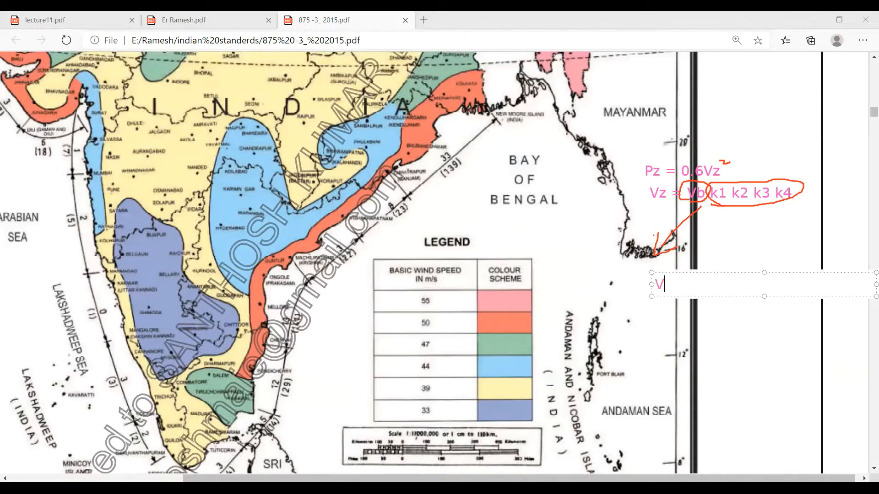
{"action": "type", "text": "b = 44 m/s"}
{"action": "left_click", "coordinate": [654, 312]}
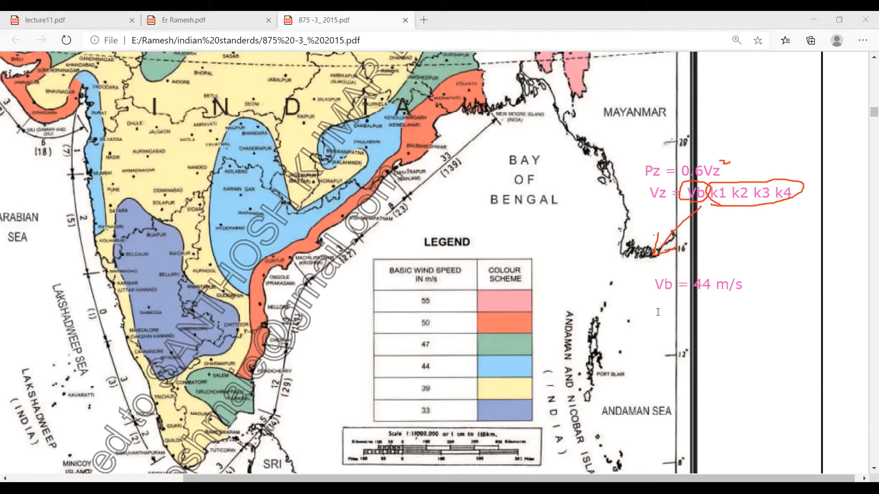
Step: Add a second text note Vb = 50 m/s beneath the 44 m/s note
{"action": "left_click", "coordinate": [658, 312]}
{"action": "type", "text": "V"}
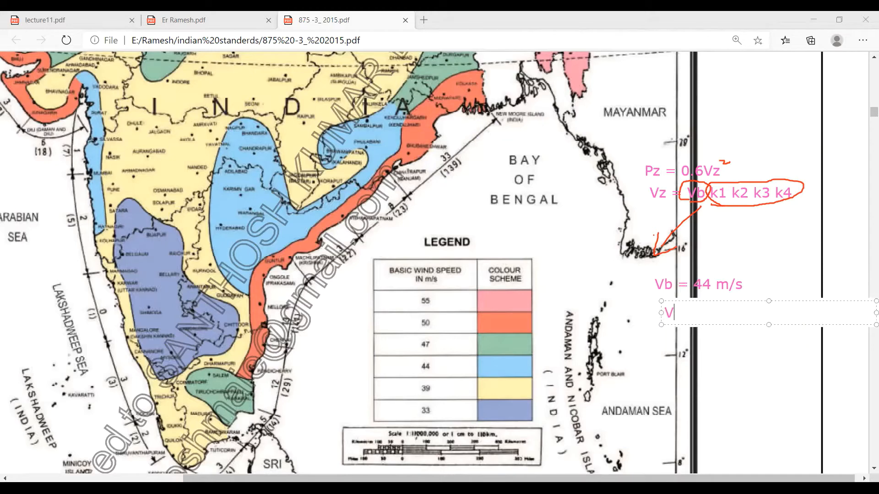
{"action": "type", "text": "b = 50 m/s"}
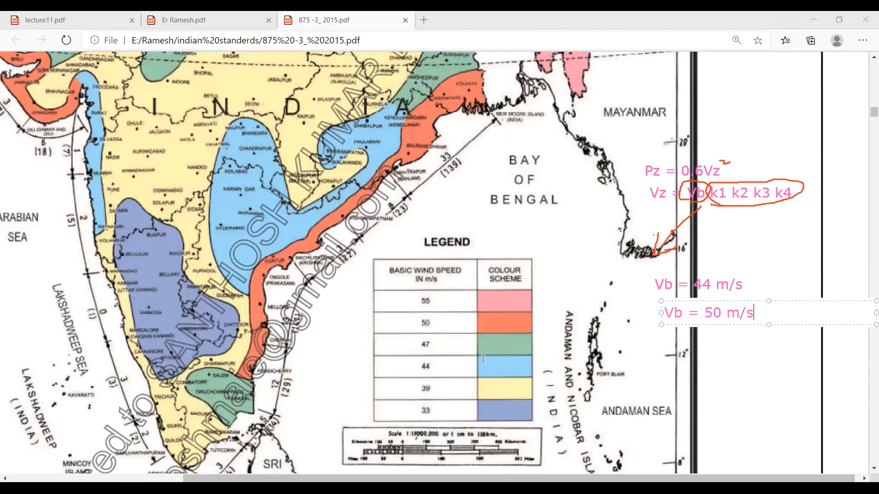
{"action": "left_click", "coordinate": [483, 326]}
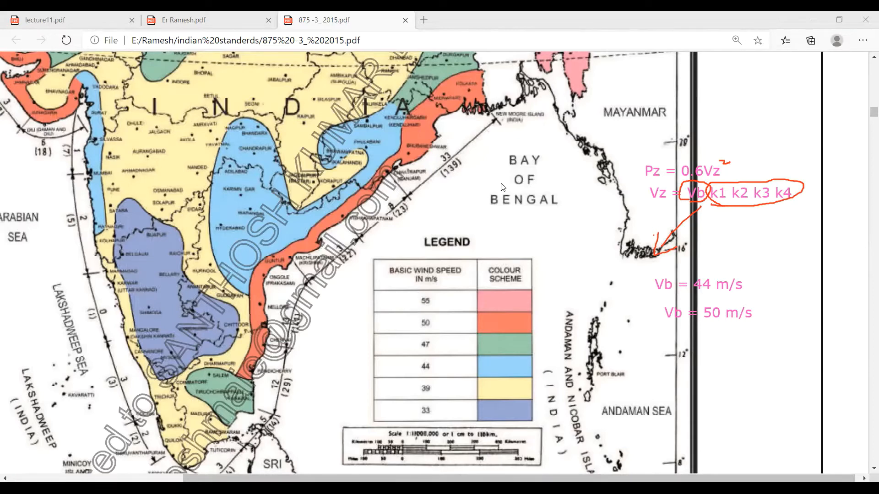
{"action": "scroll", "coordinate": [503, 187], "scroll_direction": "down", "scroll_amount": 2, "text": "ctrl"}
{"action": "scroll", "coordinate": [539, 199], "scroll_direction": "down", "scroll_amount": 1, "text": "ctrl"}
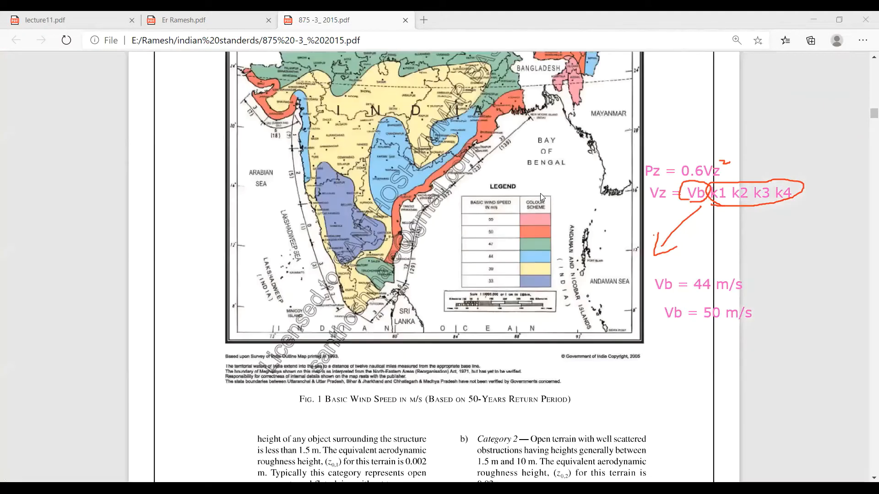
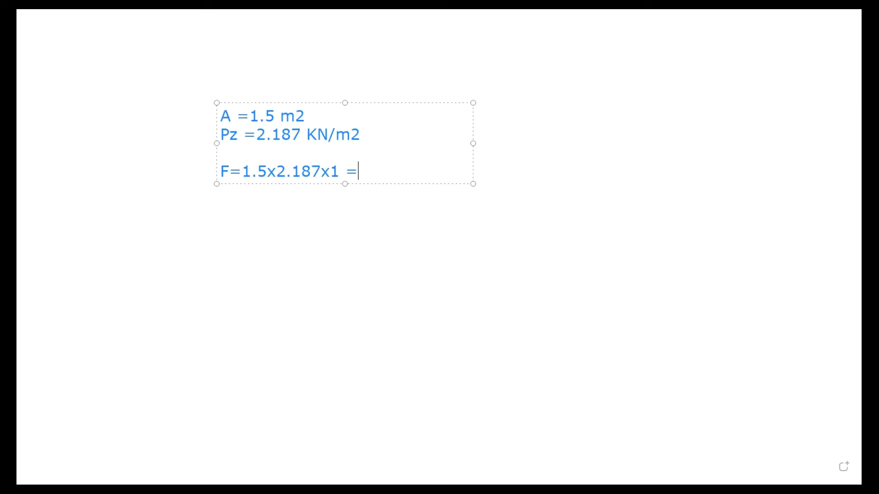
Step: Complete the force calculation note with the result 3.28 KN
{"action": "type", "text": "3.2"}
{"action": "key", "text": "BackSpace"}
{"action": "type", "text": "8 KN"}
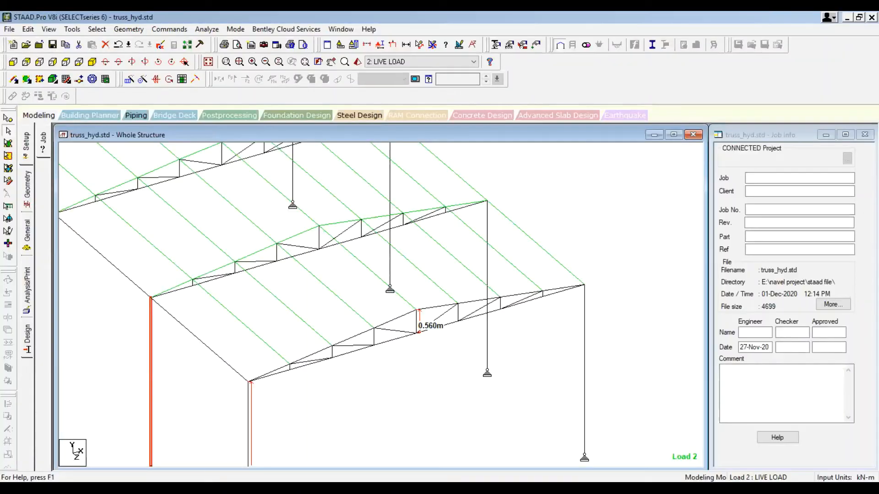
Step: Draw red arrows on the truss model marking the eave nodes that receive the wind force
{"action": "mouse_move", "coordinate": [453, 386]}
{"action": "left_mouse_down"}
{"action": "mouse_move", "coordinate": [422, 343]}
{"action": "mouse_move", "coordinate": [416, 356]}
{"action": "mouse_move", "coordinate": [432, 343]}
{"action": "left_mouse_up"}
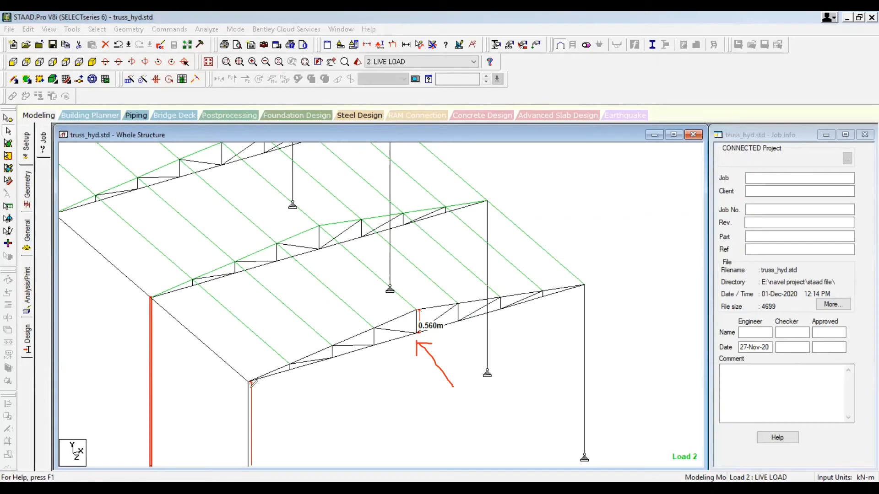
{"action": "left_click_drag", "start_coordinate": [252, 382], "coordinate": [272, 419]}
{"action": "mouse_move", "coordinate": [252, 385]}
{"action": "left_mouse_down"}
{"action": "mouse_move", "coordinate": [254, 396]}
{"action": "mouse_move", "coordinate": [263, 391]}
{"action": "left_mouse_up"}
{"action": "mouse_move", "coordinate": [584, 291]}
{"action": "left_mouse_down"}
{"action": "mouse_move", "coordinate": [600, 312]}
{"action": "mouse_move", "coordinate": [583, 303]}
{"action": "mouse_move", "coordinate": [595, 294]}
{"action": "left_mouse_up"}
{"action": "double_click", "coordinate": [389, 163]}
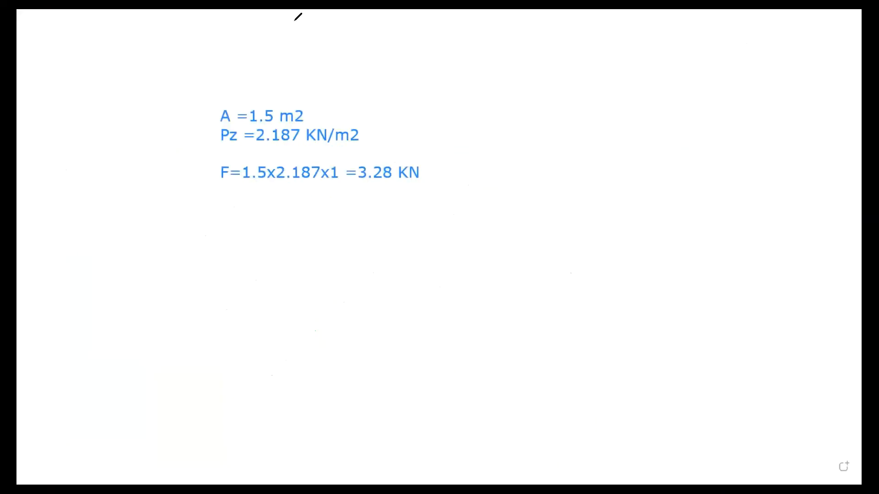
Step: Add the text note 3.28/3 =1.1 KN below the force calculation
{"action": "left_click", "coordinate": [224, 209]}
{"action": "type", "text": "3.28/3 ="}
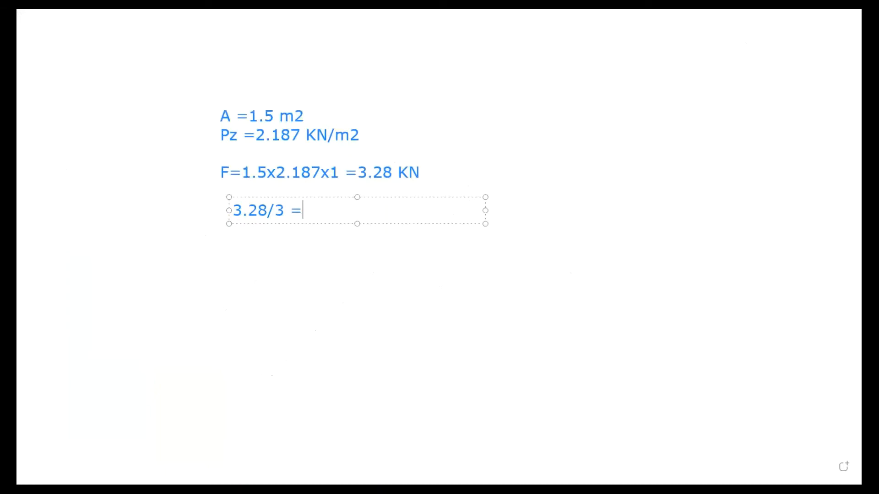
{"action": "type", "text": "1.1 KN"}
Step: Switch to STAAD.Pro and inspect the corner column under the truss end
{"action": "key", "text": "alt+Tab"}
{"action": "scroll", "coordinate": [147, 359], "scroll_direction": "down", "scroll_amount": 3}
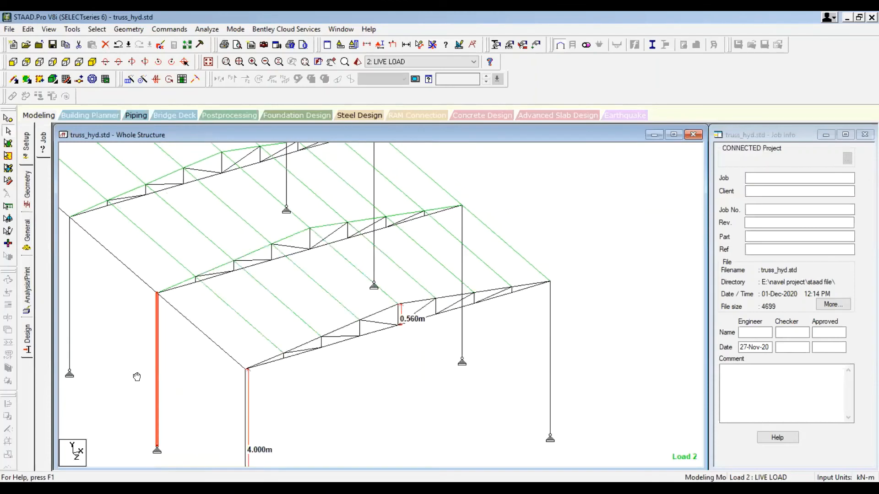
{"action": "middle_click_drag", "start_coordinate": [137, 377], "coordinate": [179, 355]}
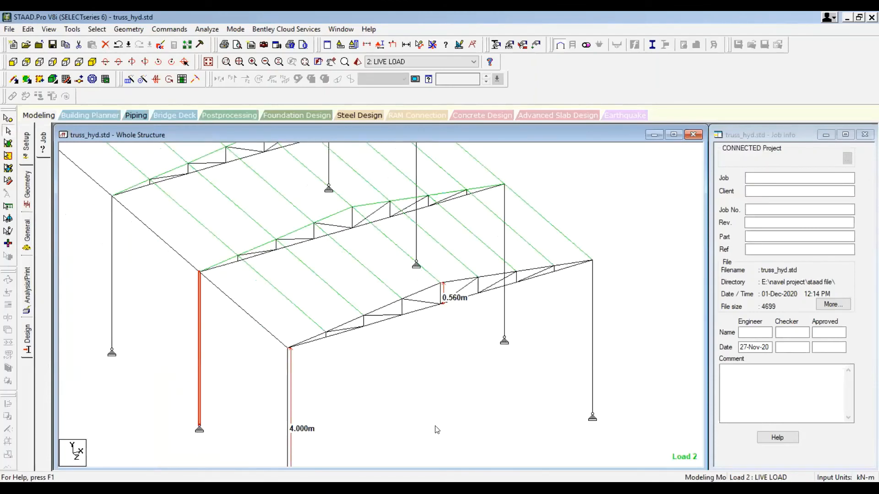
{"action": "left_click", "coordinate": [202, 344]}
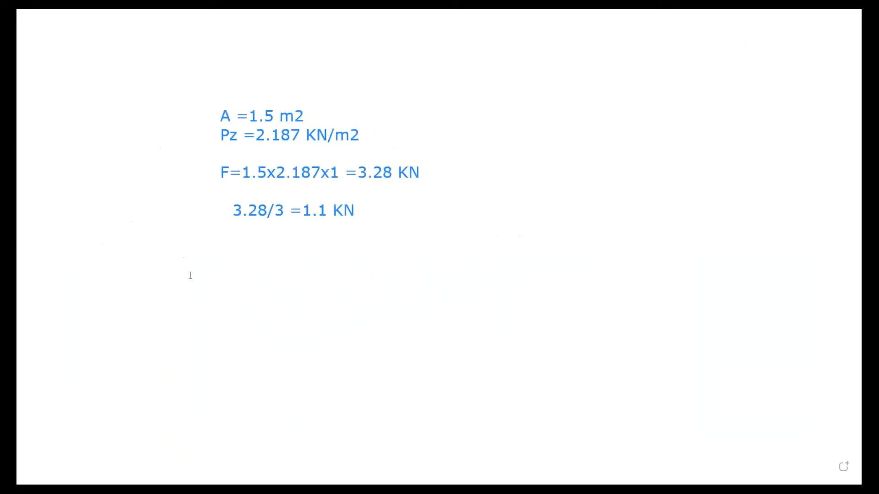
Step: Add the text note F = 0.876x2.187 =1.92 KN below the previous note
{"action": "left_click", "coordinate": [219, 249]}
{"action": "type", "text": "F 0."}
{"action": "key", "text": "BackSpace"}
{"action": "key", "text": "BackSpace"}
{"action": "type", "text": "="}
{"action": "type", "text": "0.876"}
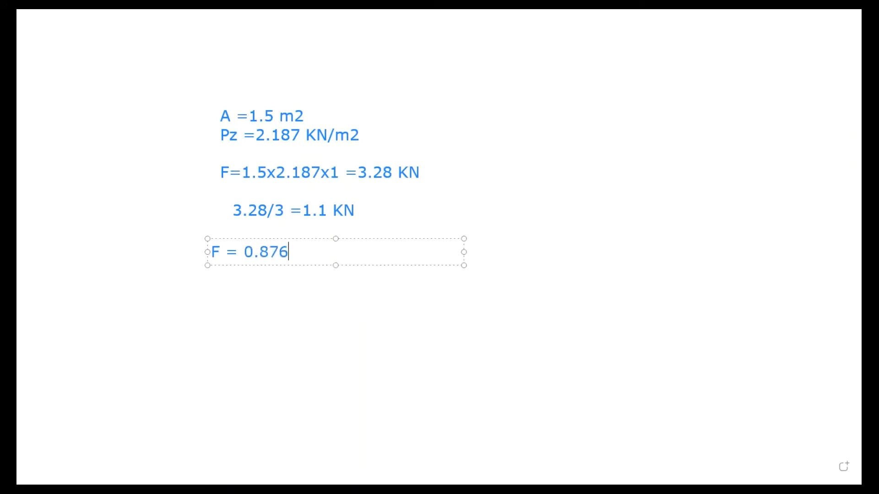
{"action": "type", "text": "x2.187"}
{"action": "type", "text": "=1.92"}
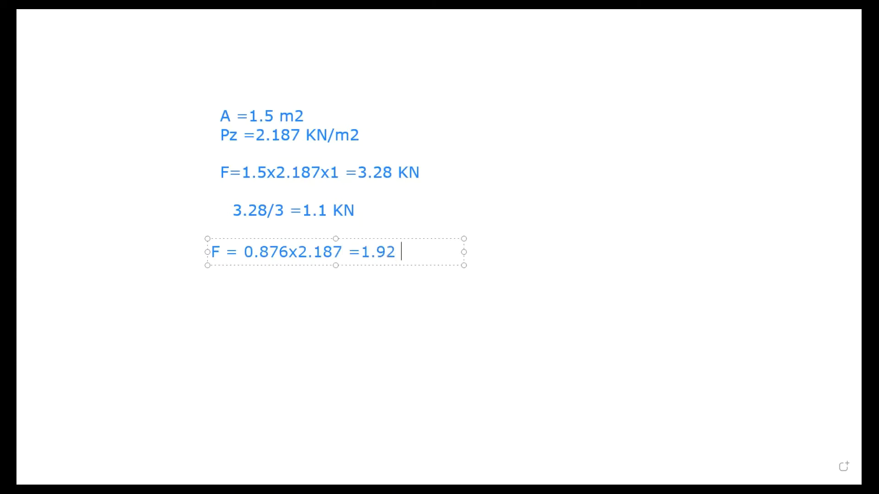
{"action": "type", "text": " KN"}
Step: Draw arrows labelling the 1.92 KN force as x and the 1.1 KN force as z
{"action": "left_click", "coordinate": [314, 64]}
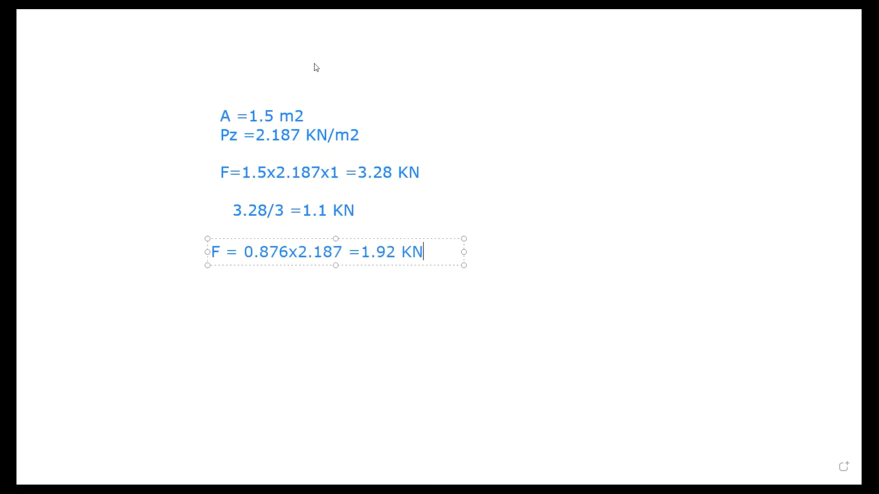
{"action": "left_click", "coordinate": [429, 249]}
{"action": "mouse_move", "coordinate": [434, 252]}
{"action": "left_mouse_down"}
{"action": "mouse_move", "coordinate": [520, 256]}
{"action": "mouse_move", "coordinate": [529, 239]}
{"action": "mouse_move", "coordinate": [544, 260]}
{"action": "left_mouse_up"}
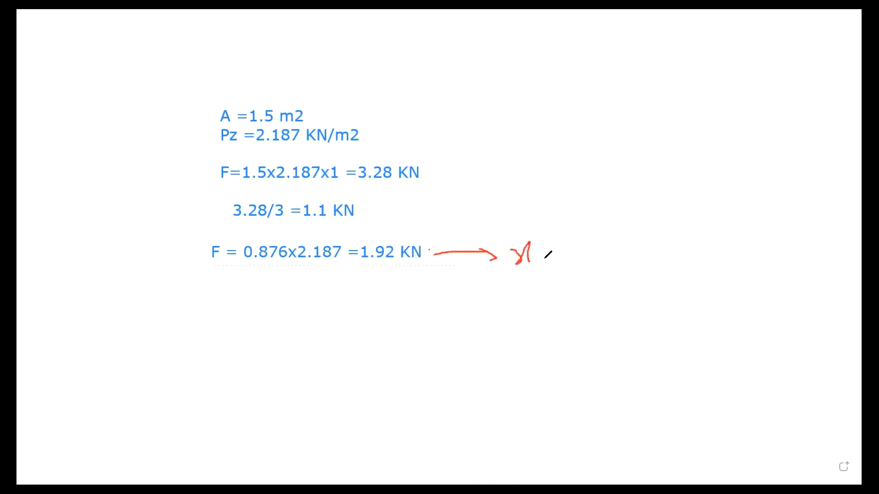
{"action": "mouse_move", "coordinate": [358, 211]}
{"action": "left_mouse_down"}
{"action": "mouse_move", "coordinate": [408, 203]}
{"action": "mouse_move", "coordinate": [405, 216]}
{"action": "mouse_move", "coordinate": [417, 221]}
{"action": "mouse_move", "coordinate": [420, 210]}
{"action": "left_mouse_up"}
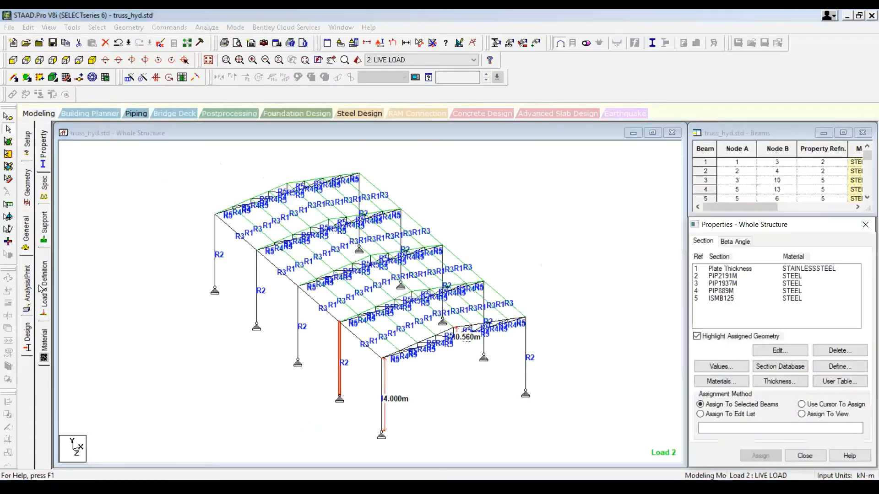
Step: Open a new nodal load item for load case 3: WLX
{"action": "left_click", "coordinate": [43, 288]}
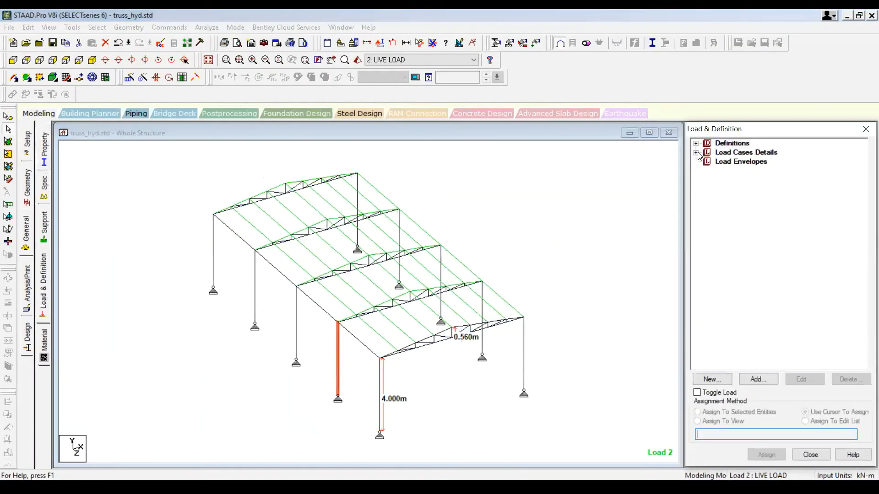
{"action": "left_click", "coordinate": [696, 153]}
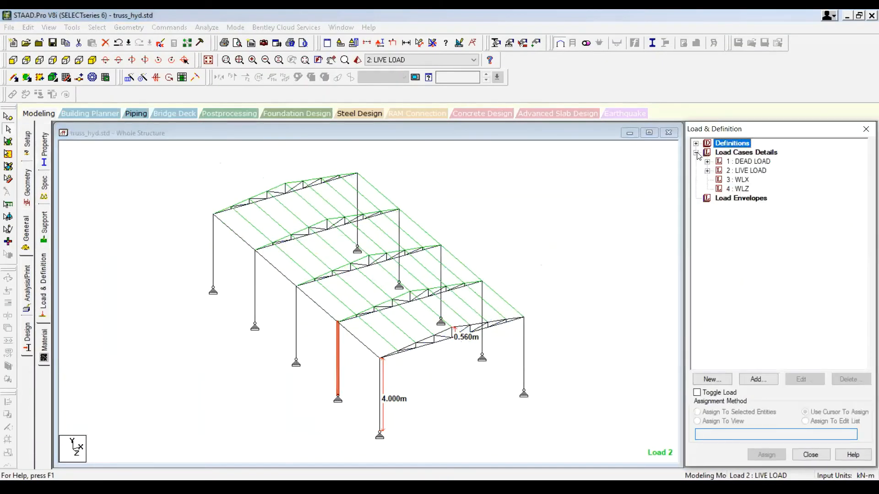
{"action": "left_click", "coordinate": [737, 180]}
{"action": "left_click", "coordinate": [771, 380]}
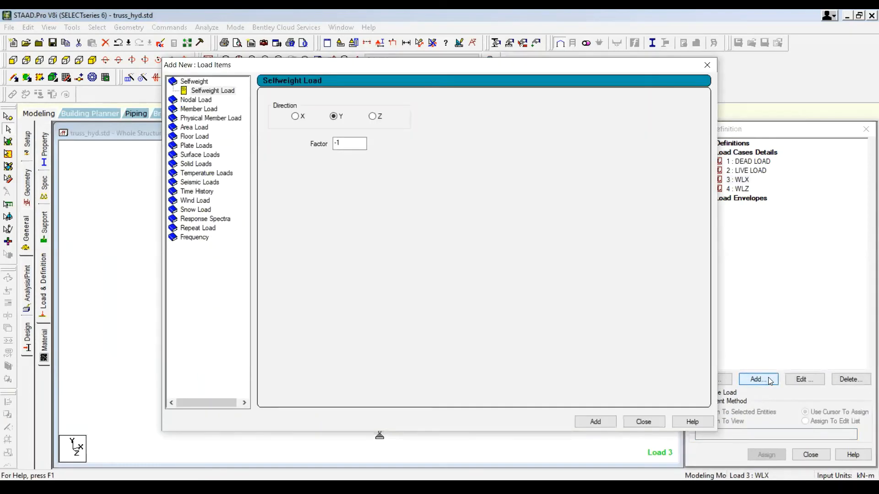
{"action": "left_click", "coordinate": [201, 99]}
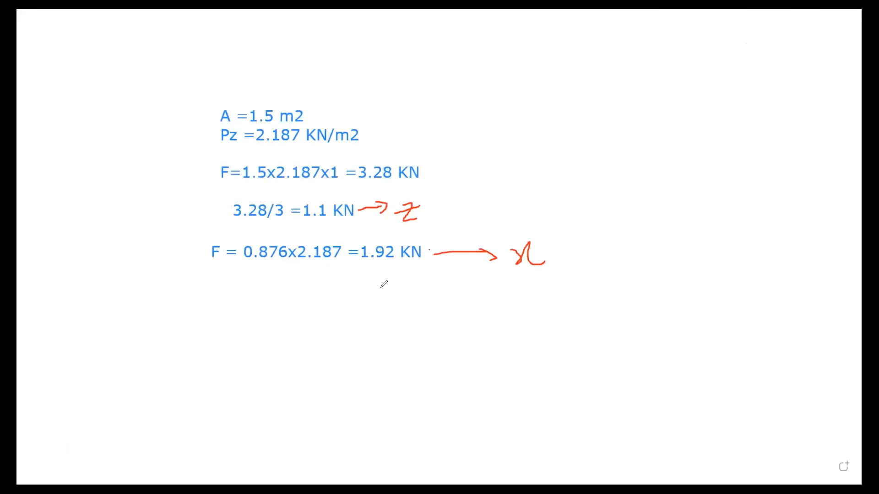
Step: Underline the 1.92 KN result and add a nodal load of Fx 1.92 kN to WLX
{"action": "left_click_drag", "start_coordinate": [368, 265], "coordinate": [429, 262]}
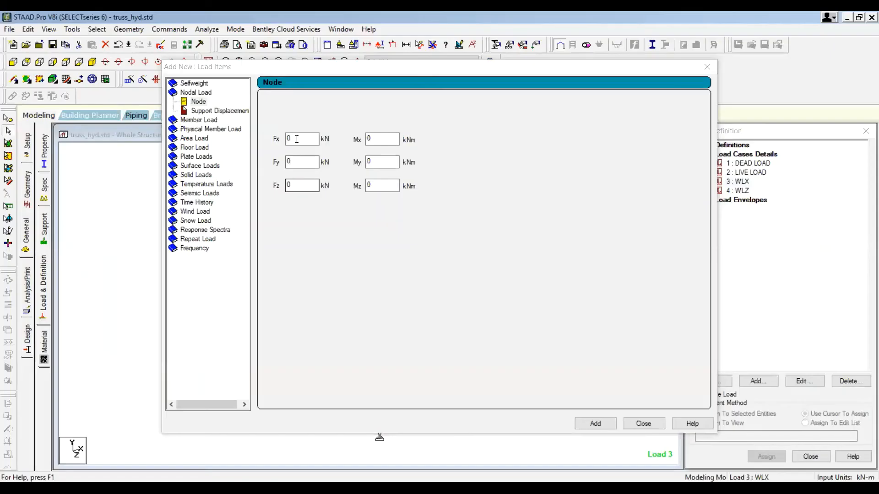
{"action": "left_click", "coordinate": [298, 137]}
{"action": "key", "text": "BackSpace"}
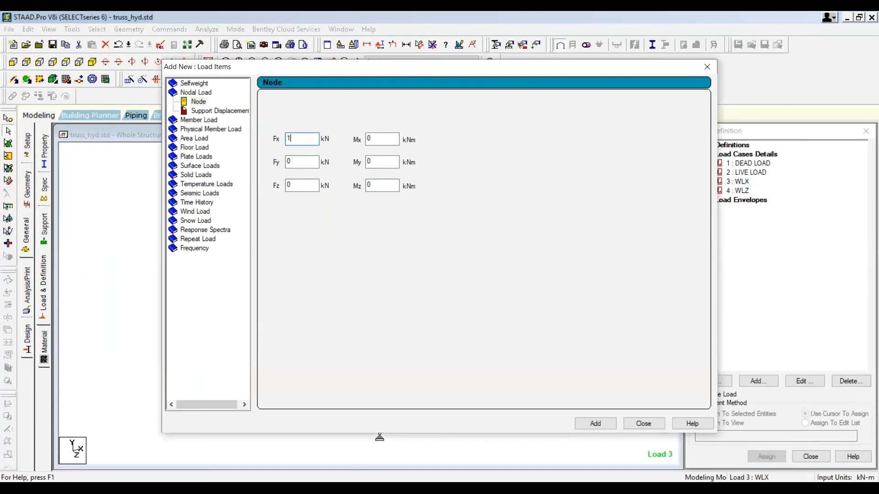
{"action": "type", "text": "1.92"}
{"action": "left_click", "coordinate": [596, 426]}
Step: Add a second nodal load with Fx 0 and Fz 1.1 kN, then close the dialog
{"action": "left_click_drag", "start_coordinate": [306, 138], "coordinate": [251, 138]}
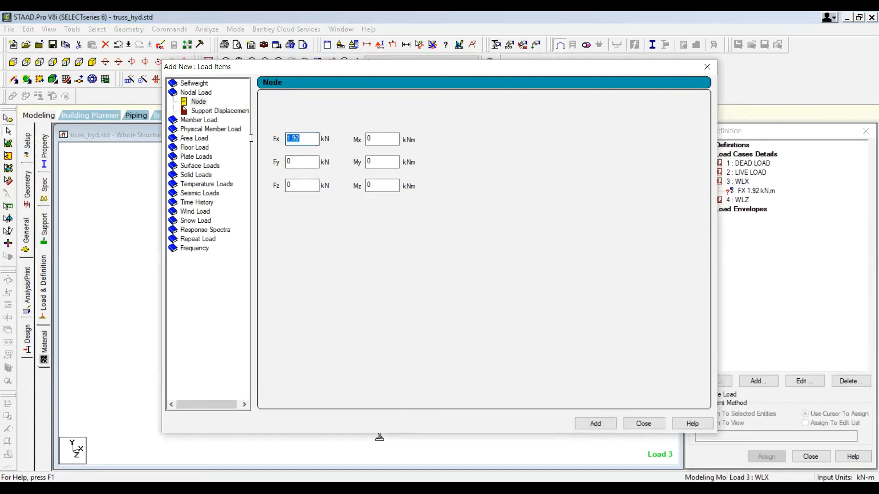
{"action": "type", "text": "0"}
{"action": "left_click_drag", "start_coordinate": [302, 184], "coordinate": [238, 176]}
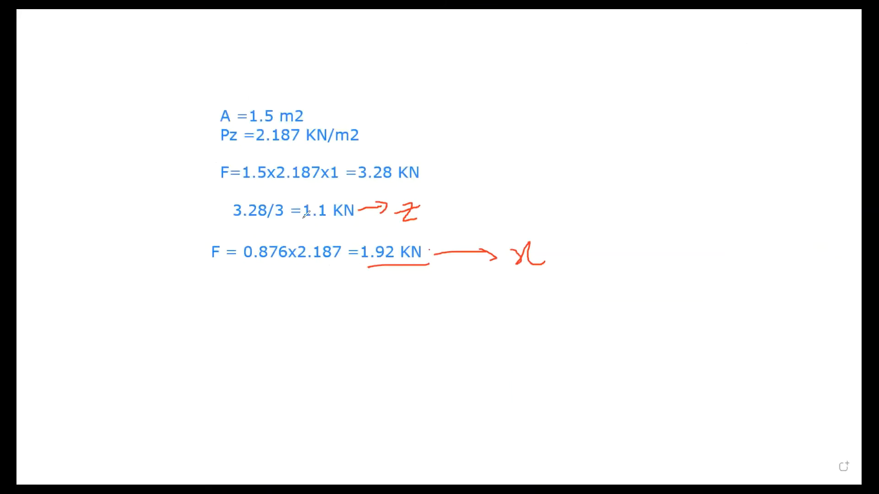
{"action": "left_click_drag", "start_coordinate": [304, 221], "coordinate": [379, 234]}
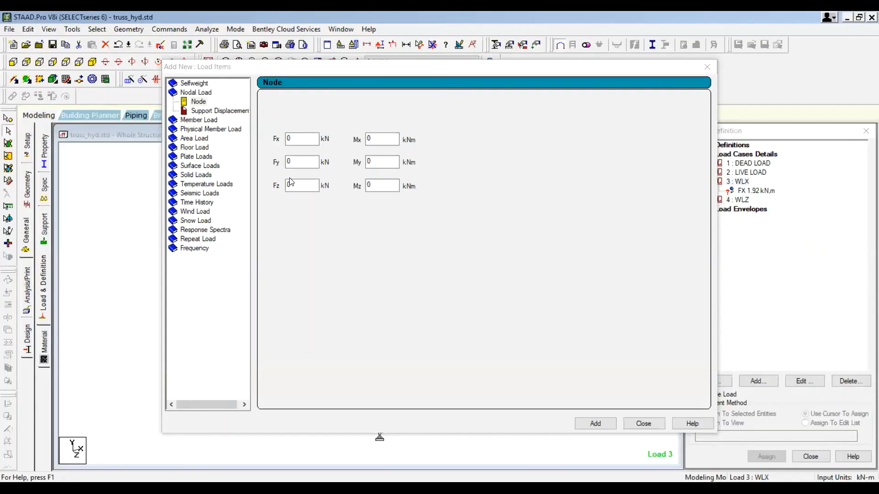
{"action": "left_click", "coordinate": [295, 185]}
{"action": "type", "text": "1.1"}
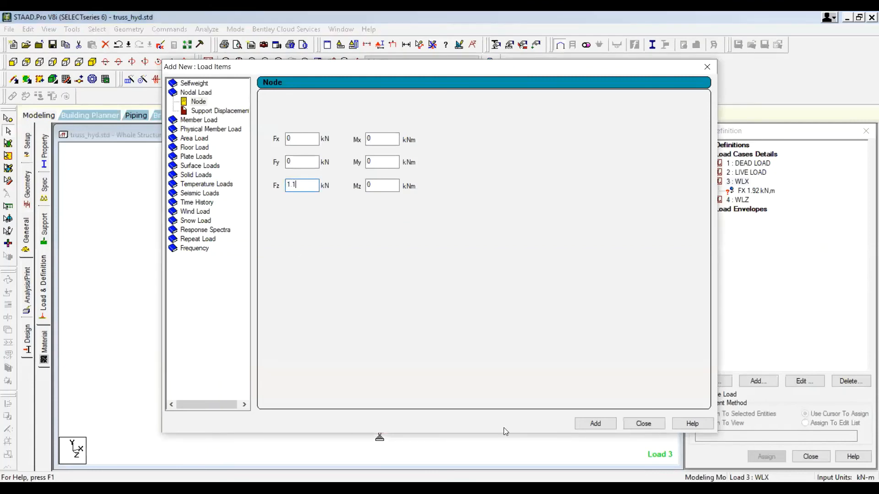
{"action": "left_click", "coordinate": [590, 424]}
{"action": "left_click", "coordinate": [644, 424]}
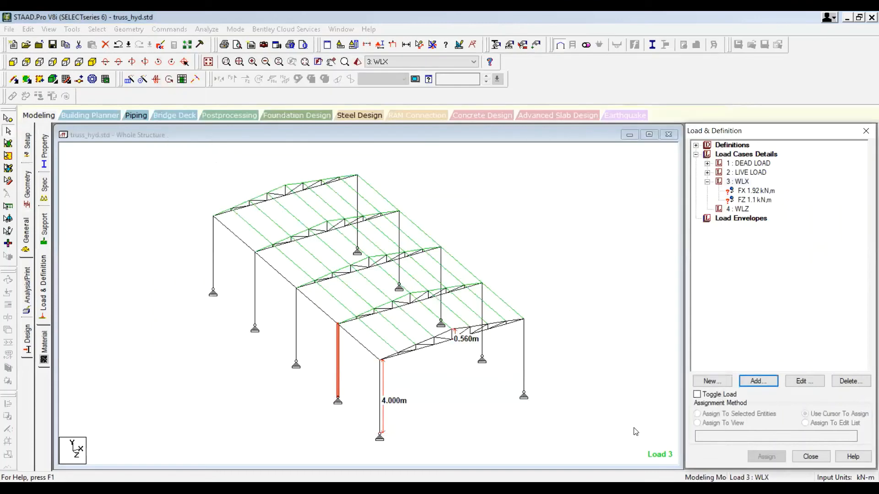
Step: Assign the FX 1.92 kN nodal load to the five eave nodes along the near side of the structure
{"action": "left_click", "coordinate": [770, 192]}
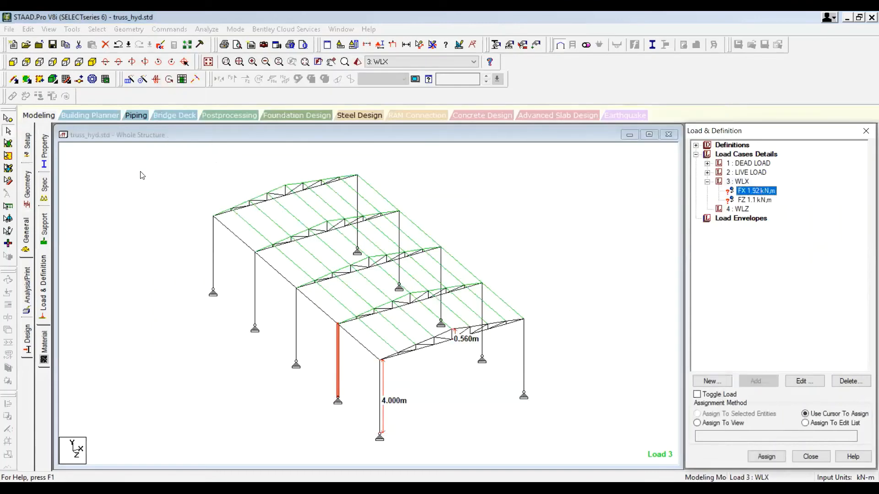
{"action": "left_click", "coordinate": [10, 120]}
{"action": "left_click", "coordinate": [202, 208]}
{"action": "left_click_drag", "start_coordinate": [202, 208], "coordinate": [391, 371]}
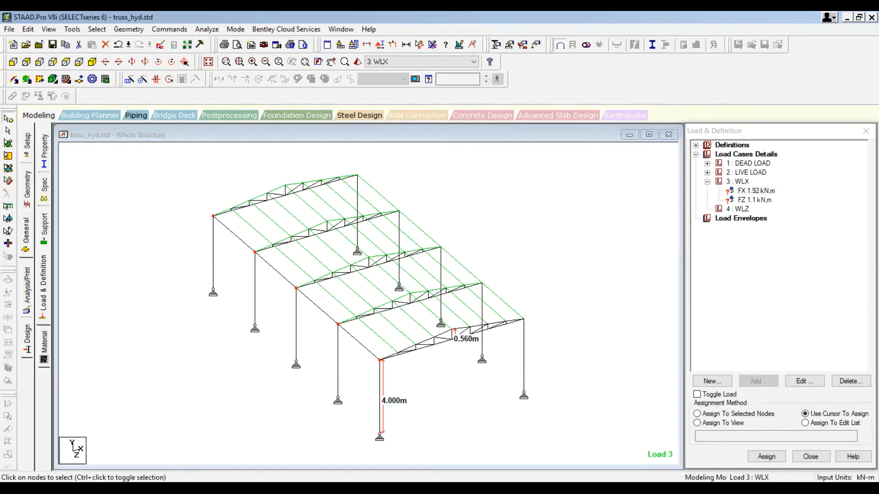
{"action": "left_click", "coordinate": [733, 414]}
{"action": "left_click", "coordinate": [767, 456]}
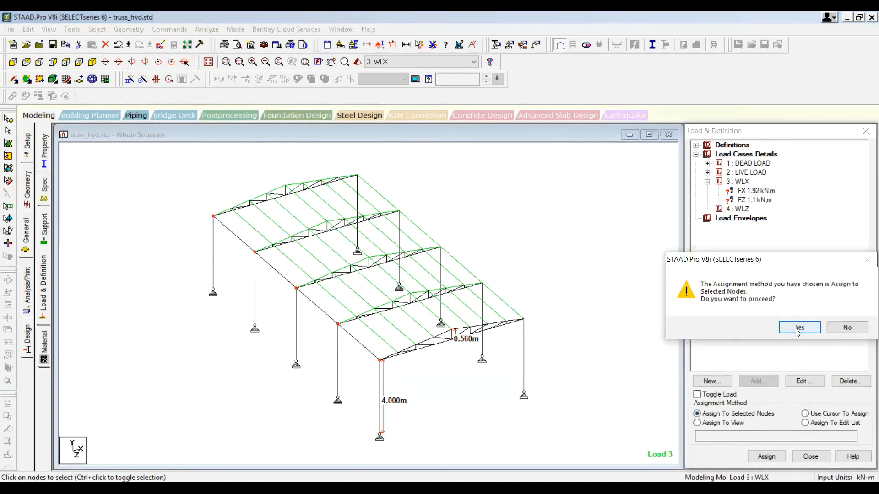
{"action": "left_click", "coordinate": [797, 328]}
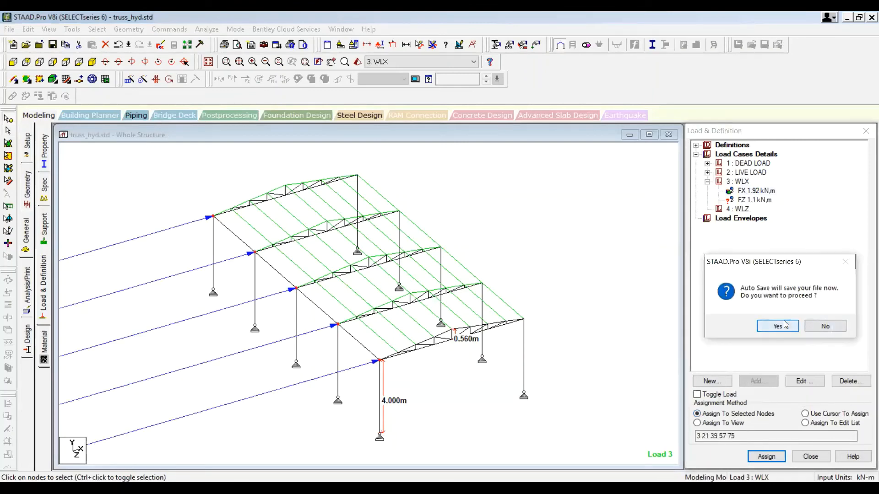
{"action": "left_click", "coordinate": [784, 325]}
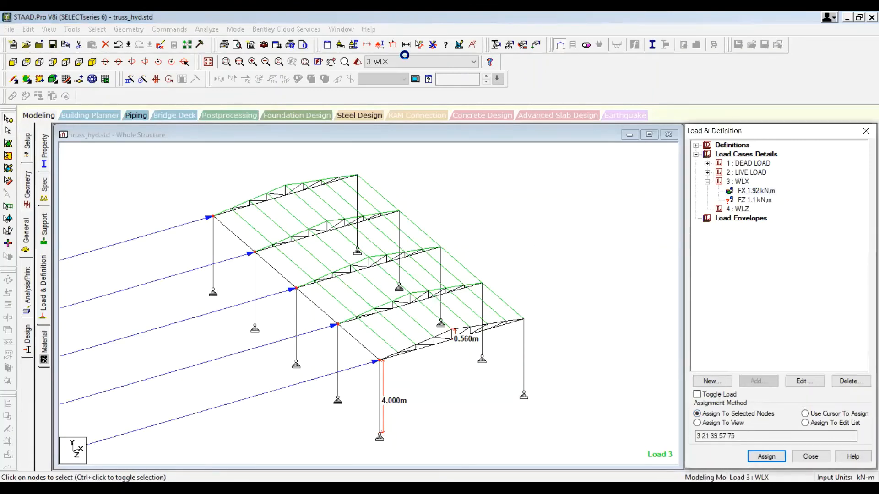
Step: Set the point force load display scale to 0.2 and apply it
{"action": "left_click", "coordinate": [433, 44]}
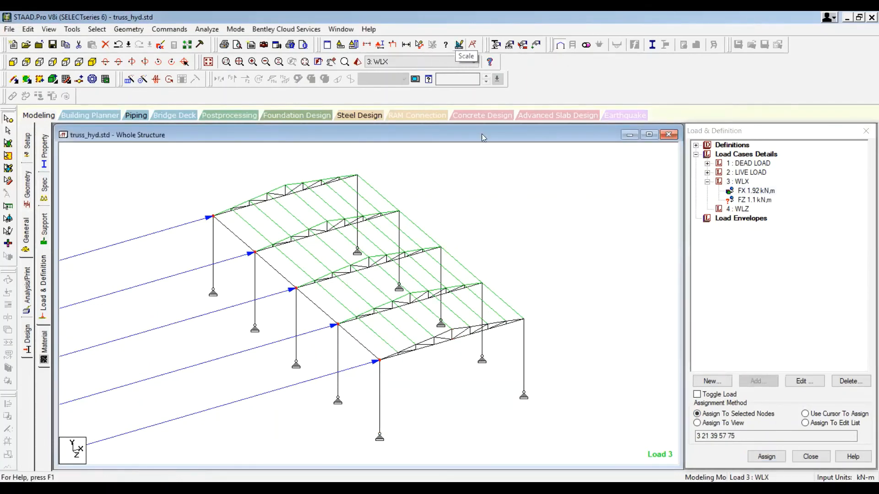
{"action": "left_click_drag", "start_coordinate": [460, 71], "coordinate": [586, 66]}
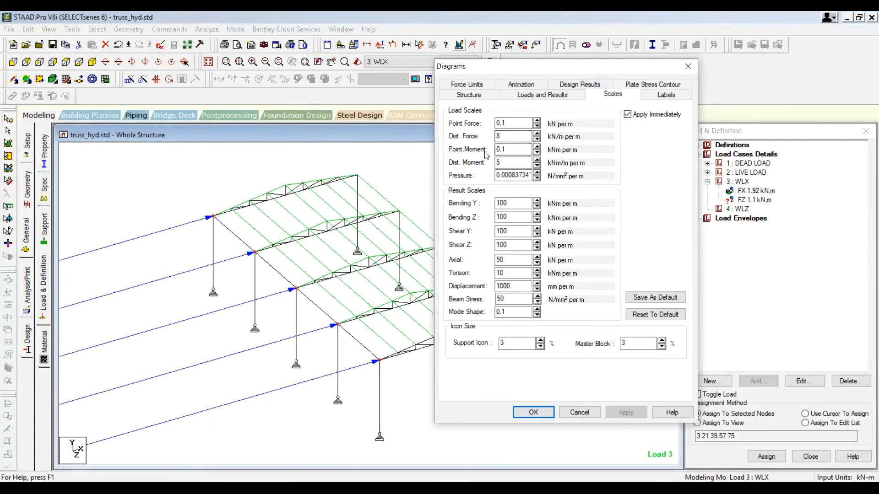
{"action": "left_click", "coordinate": [537, 126]}
{"action": "left_click", "coordinate": [537, 126]}
{"action": "left_click", "coordinate": [538, 125]}
{"action": "left_click", "coordinate": [537, 121]}
{"action": "left_click", "coordinate": [538, 121]}
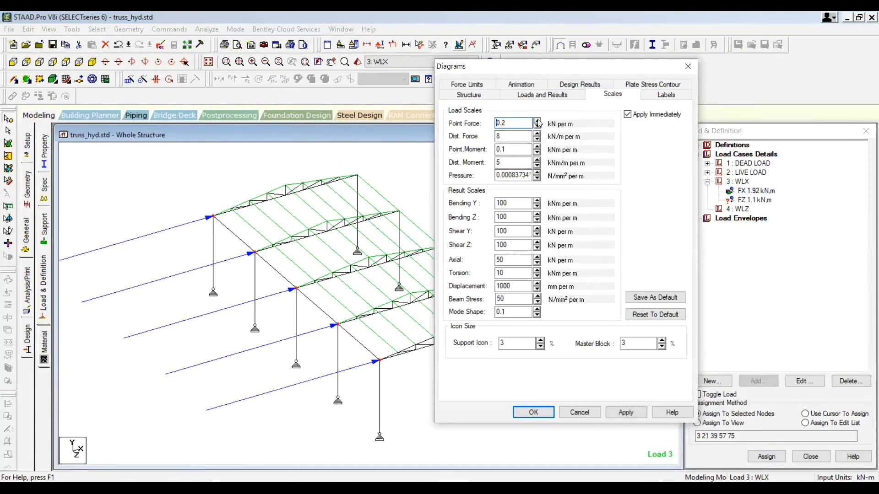
{"action": "left_click", "coordinate": [635, 413]}
{"action": "left_click", "coordinate": [532, 412]}
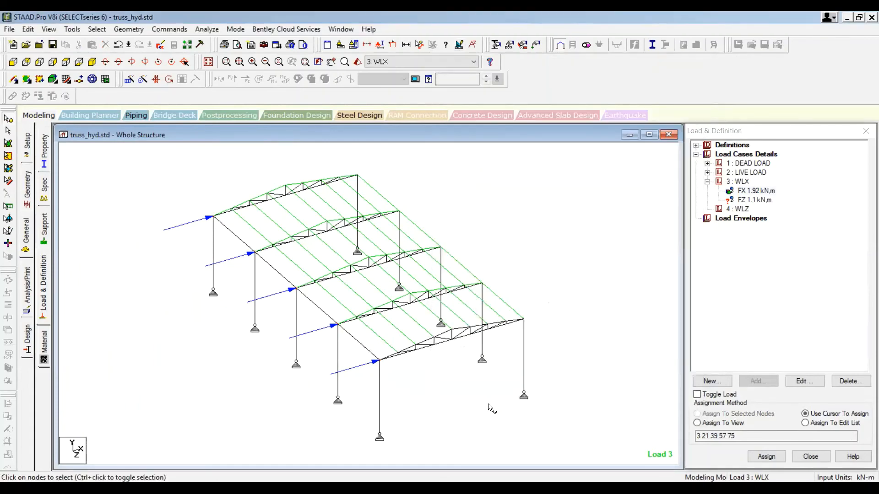
Step: Delete the FZ 1.1 kN nodal load from the WLX load case
{"action": "left_click", "coordinate": [382, 368]}
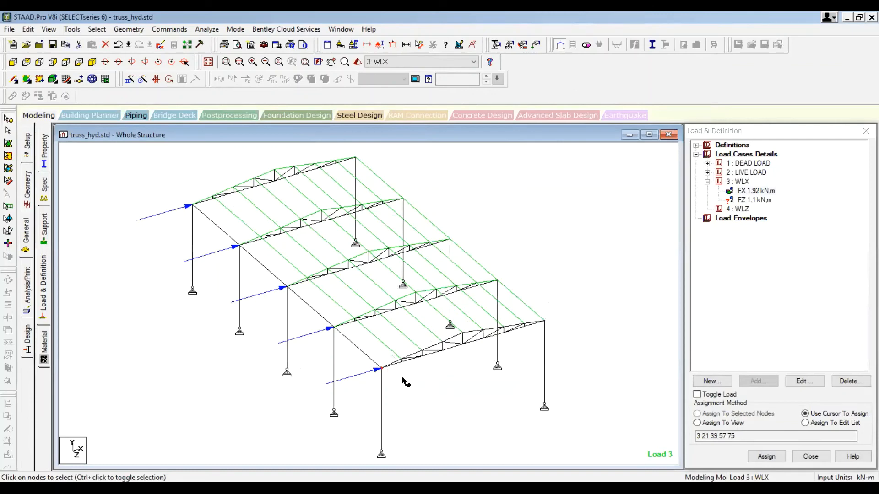
{"action": "left_click", "coordinate": [742, 200]}
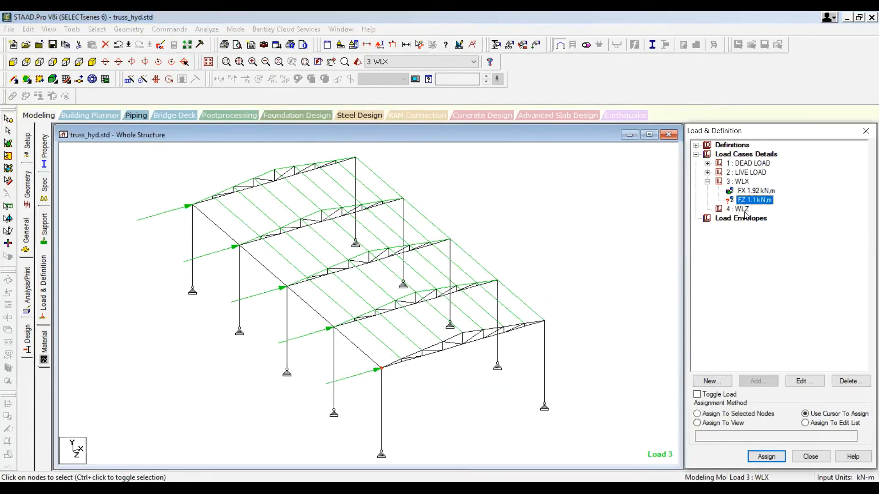
{"action": "key", "text": "Delete"}
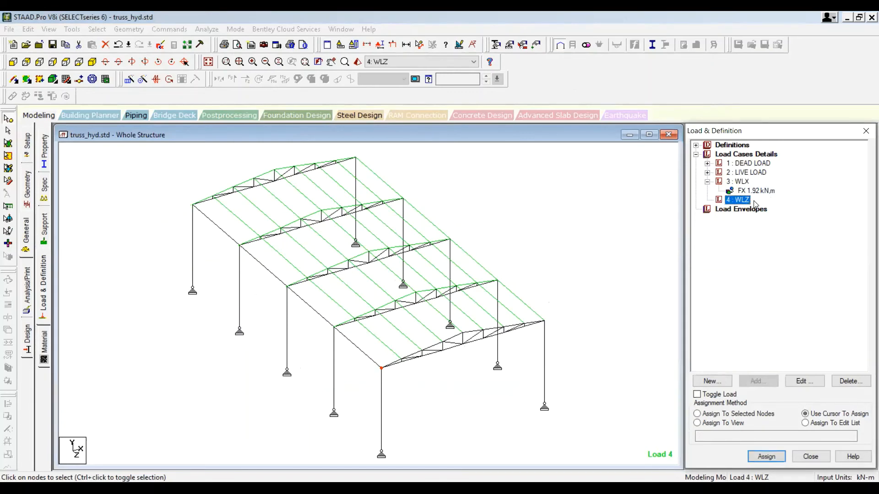
Step: Add a nodal load with Fz 1.1 kN to the WLZ load case and close the load items dialog
{"action": "left_click", "coordinate": [763, 381]}
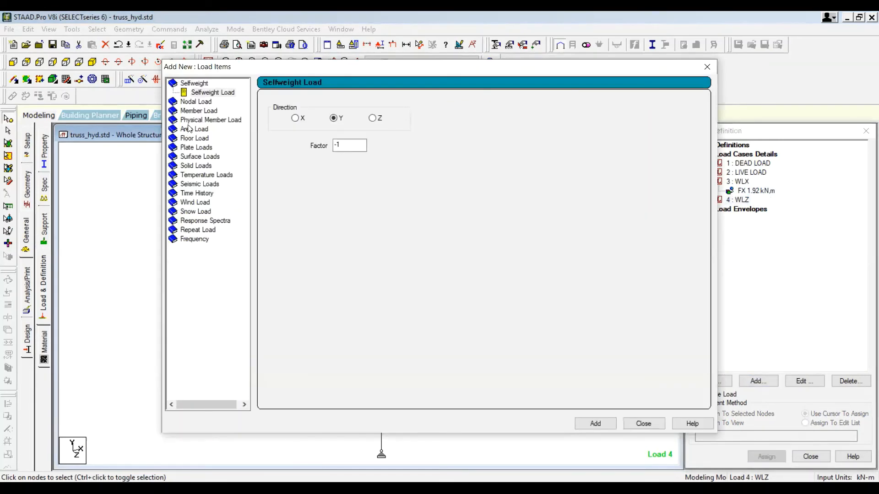
{"action": "left_click", "coordinate": [200, 102]}
{"action": "double_click", "coordinate": [304, 185]}
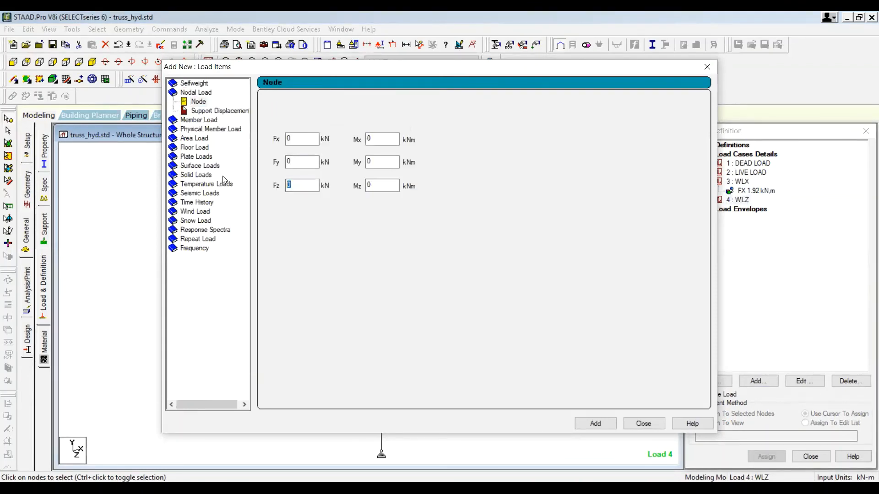
{"action": "type", "text": "1.1"}
{"action": "left_click", "coordinate": [591, 424]}
{"action": "left_click", "coordinate": [641, 423]}
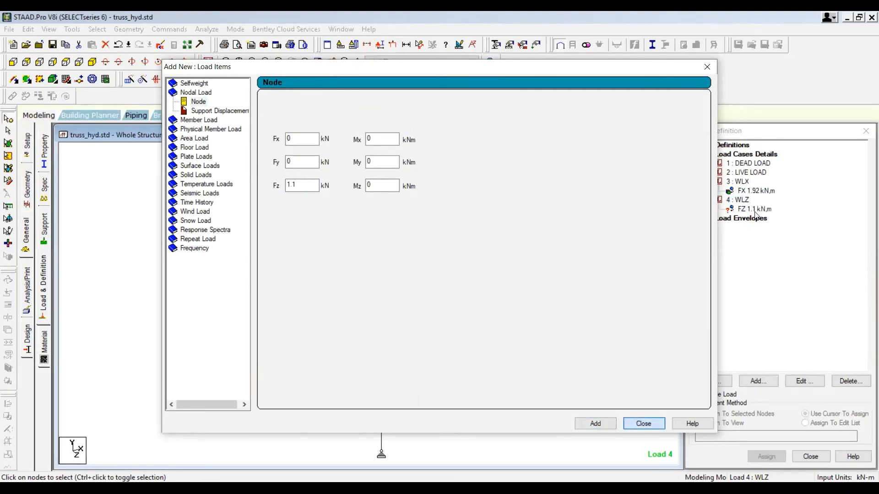
Step: Assign the FZ 1.1 kN nodal load to the three top nodes of the front gable truss
{"action": "left_click", "coordinate": [754, 210]}
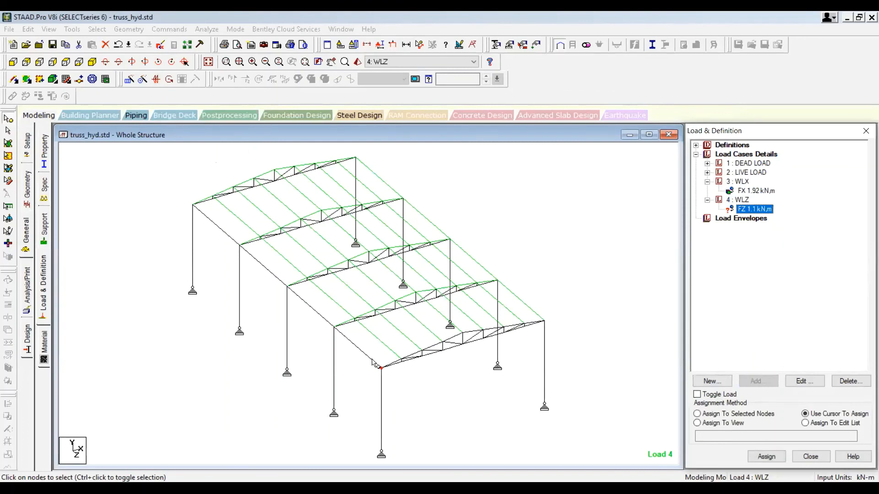
{"action": "left_click", "coordinate": [388, 374]}
{"action": "left_click", "coordinate": [466, 350]}
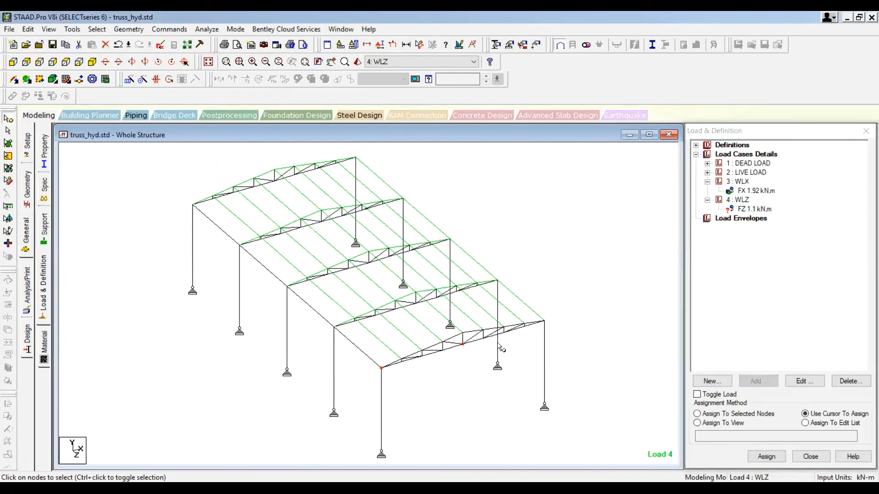
{"action": "left_click", "coordinate": [543, 330]}
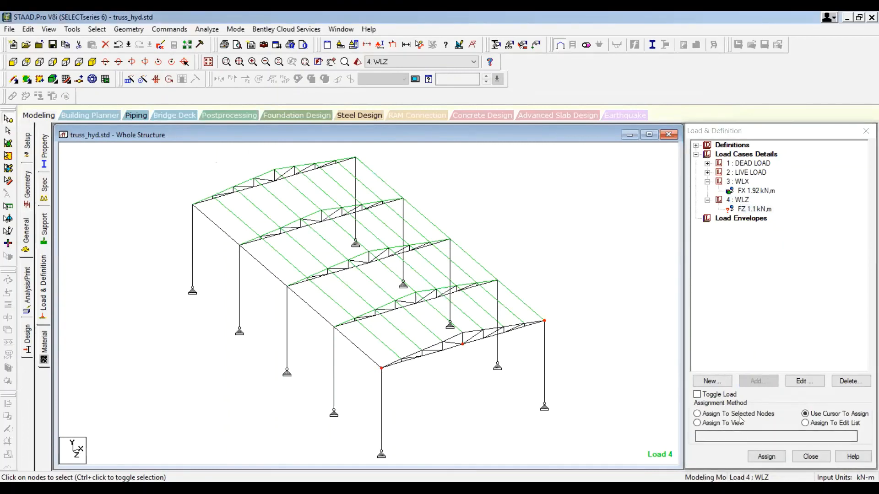
{"action": "left_click", "coordinate": [698, 414]}
{"action": "key", "text": "Return"}
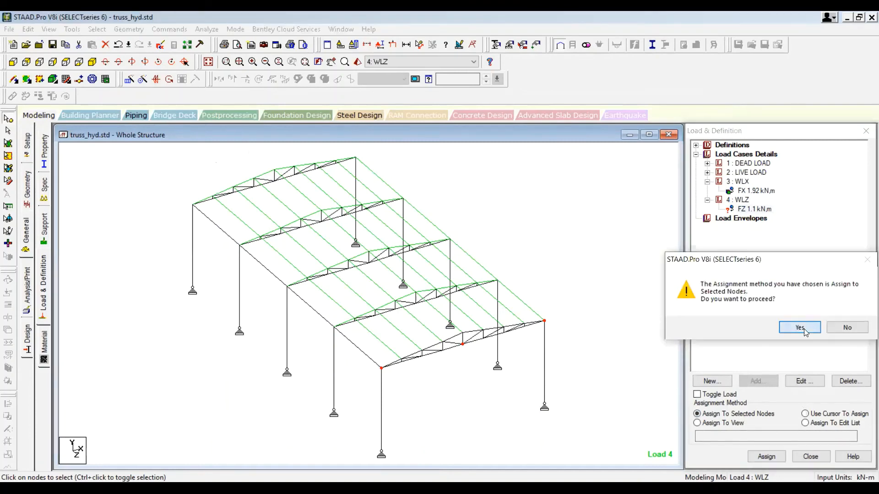
{"action": "key", "text": "Return"}
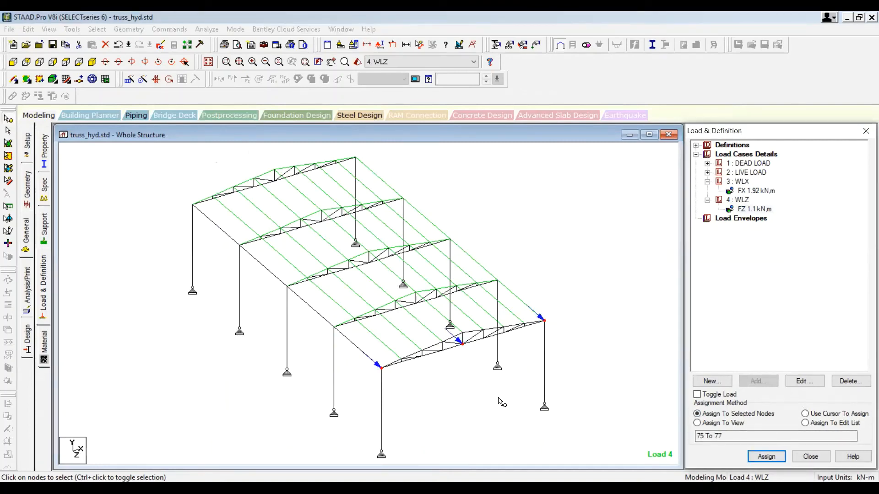
Step: Edit the WLZ nodal load to set Fz to -1.1 kN and close the edit dialog
{"action": "scroll", "coordinate": [467, 378], "scroll_direction": "down", "scroll_amount": 1}
{"action": "middle_click_drag", "start_coordinate": [467, 379], "coordinate": [451, 351]}
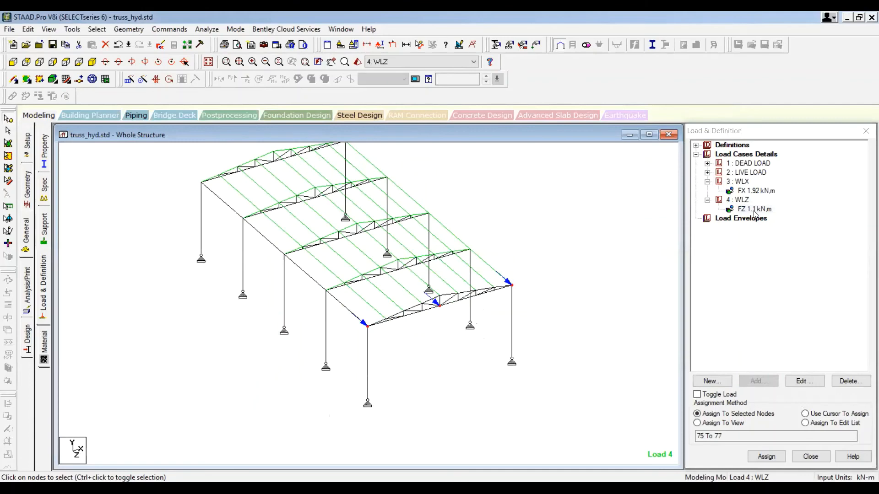
{"action": "double_click", "coordinate": [754, 209]}
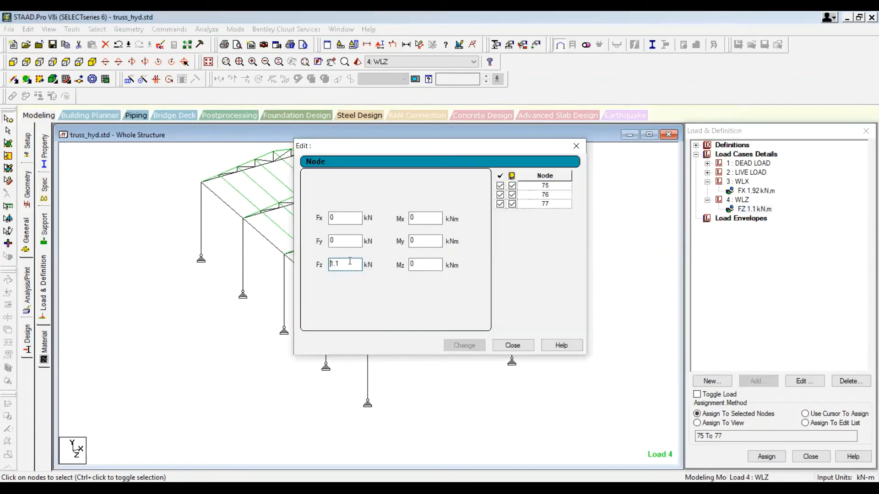
{"action": "type", "text": "-"}
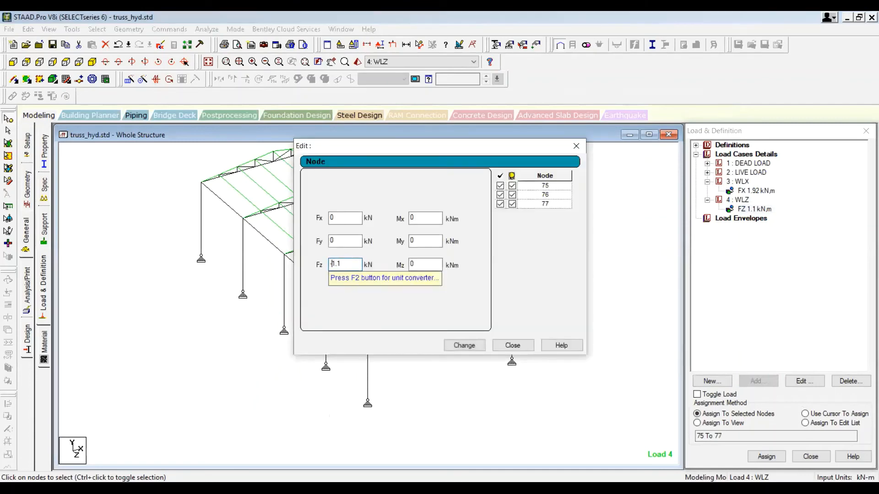
{"action": "left_click", "coordinate": [457, 346]}
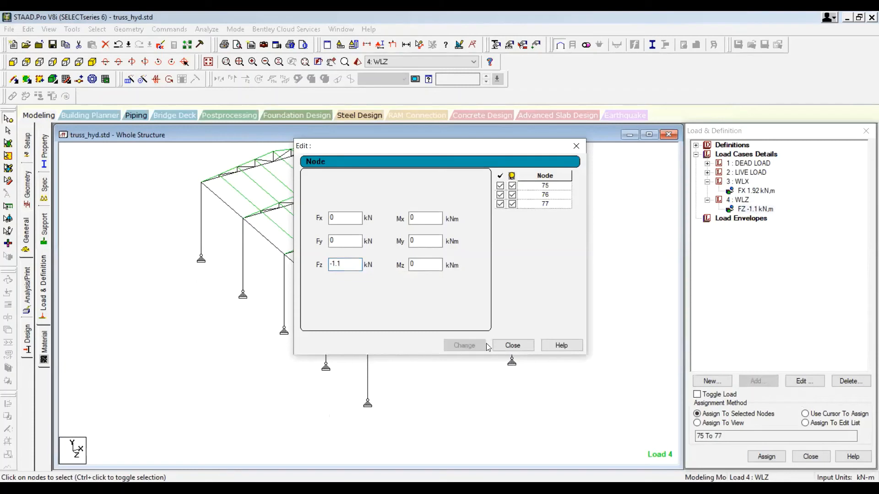
{"action": "left_click", "coordinate": [511, 345]}
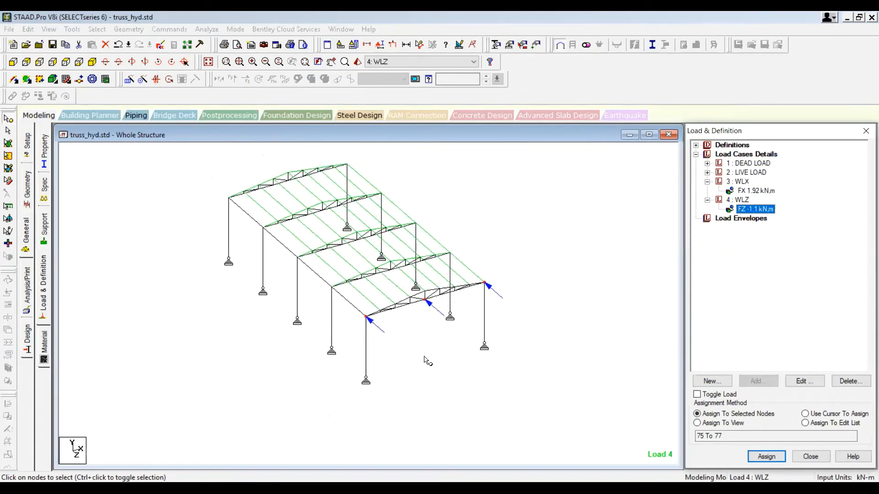
Step: Review the WLX nodal load on the model and collapse the load case tree
{"action": "left_click", "coordinate": [749, 191]}
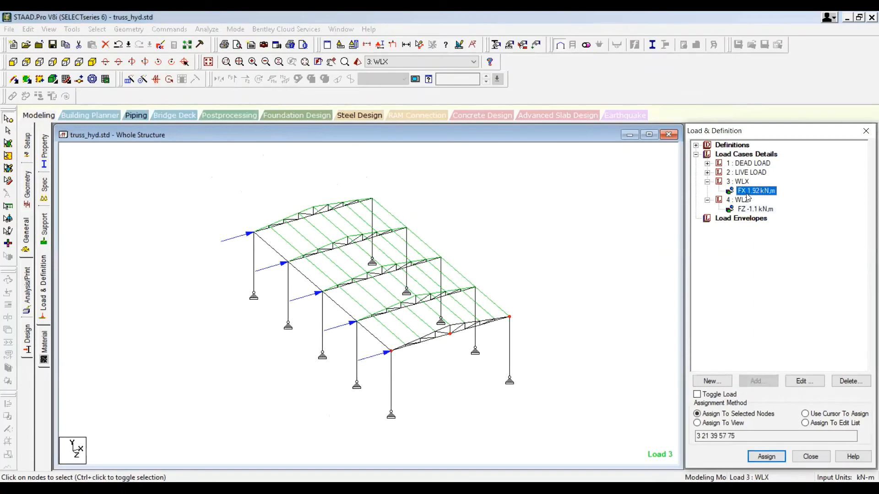
{"action": "left_click", "coordinate": [586, 286]}
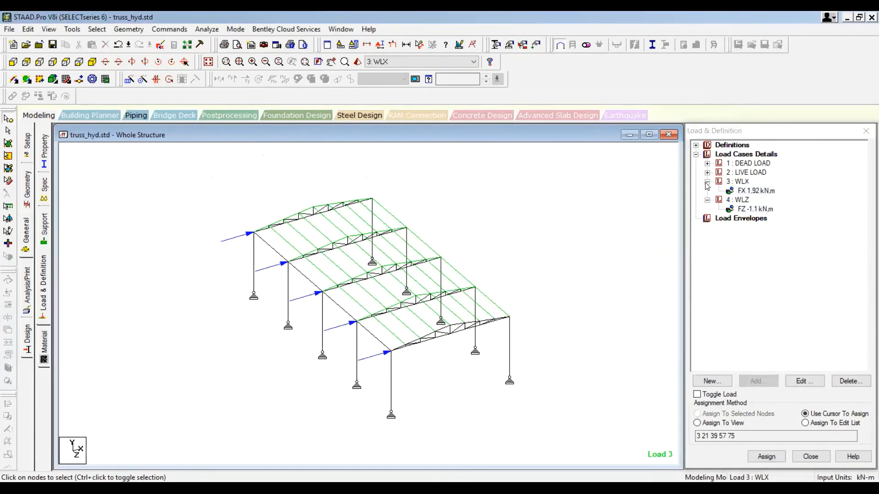
{"action": "left_click", "coordinate": [707, 182]}
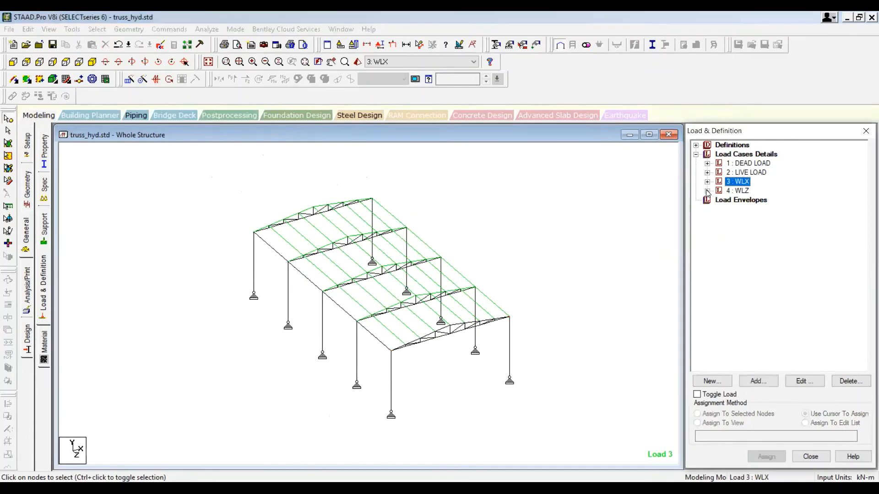
{"action": "left_click", "coordinate": [745, 155]}
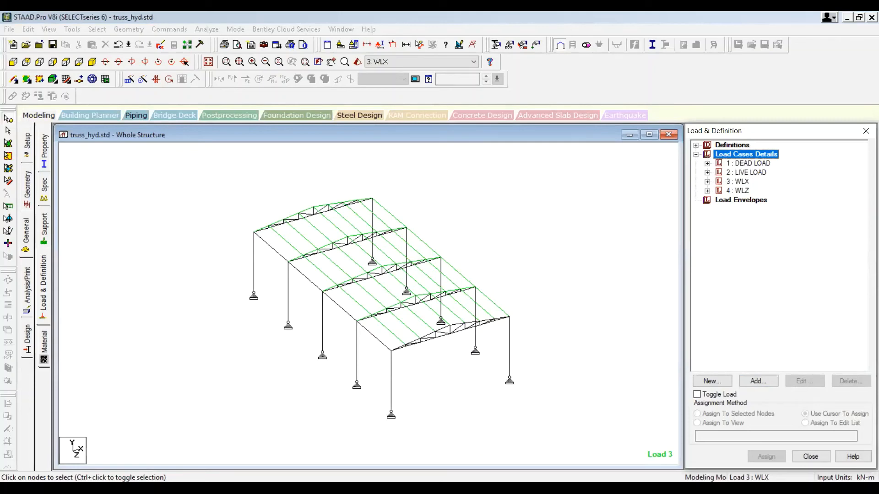
{"action": "mouse_move", "coordinate": [255, 234]}
{"action": "left_mouse_down"}
{"action": "mouse_move", "coordinate": [283, 277]}
{"action": "mouse_move", "coordinate": [268, 306]}
{"action": "mouse_move", "coordinate": [258, 251]}
{"action": "mouse_move", "coordinate": [268, 243]}
{"action": "mouse_move", "coordinate": [319, 296]}
{"action": "mouse_move", "coordinate": [315, 339]}
{"action": "mouse_move", "coordinate": [294, 281]}
{"action": "mouse_move", "coordinate": [302, 268]}
{"action": "left_mouse_up"}
{"action": "mouse_move", "coordinate": [327, 305]}
{"action": "left_mouse_down"}
{"action": "mouse_move", "coordinate": [348, 338]}
{"action": "mouse_move", "coordinate": [329, 322]}
{"action": "mouse_move", "coordinate": [328, 305]}
{"action": "left_mouse_up"}
{"action": "mouse_move", "coordinate": [367, 341]}
{"action": "left_mouse_down"}
{"action": "mouse_move", "coordinate": [390, 368]}
{"action": "mouse_move", "coordinate": [369, 383]}
{"action": "mouse_move", "coordinate": [374, 343]}
{"action": "left_mouse_up"}
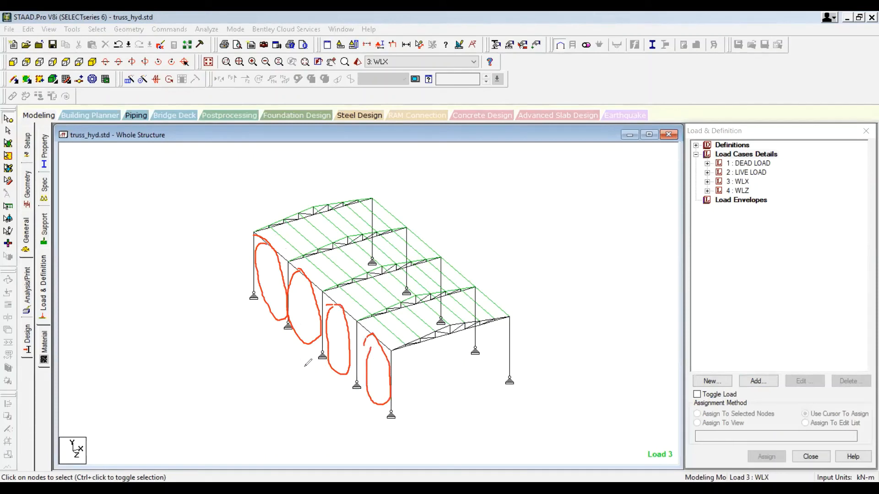
{"action": "mouse_move", "coordinate": [203, 313]}
{"action": "left_mouse_down"}
{"action": "mouse_move", "coordinate": [257, 284]}
{"action": "mouse_move", "coordinate": [263, 297]}
{"action": "left_mouse_up"}
{"action": "left_click_drag", "start_coordinate": [272, 356], "coordinate": [319, 325]}
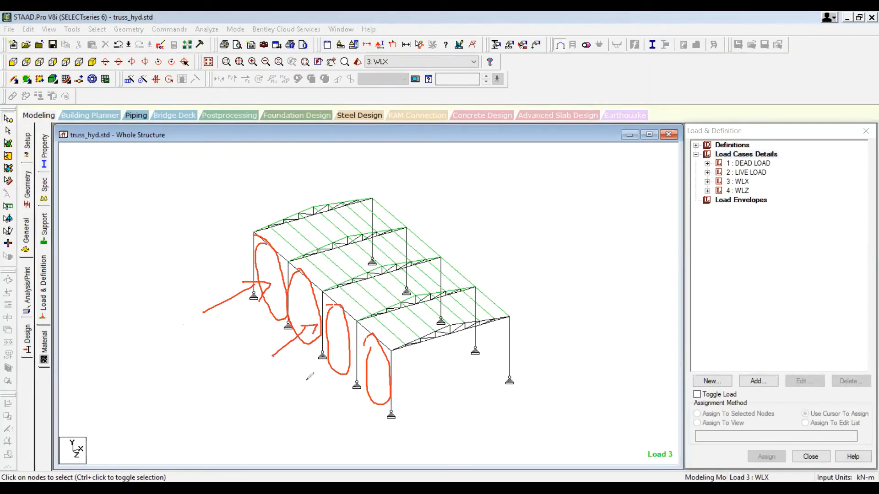
{"action": "mouse_move", "coordinate": [309, 379]}
{"action": "left_mouse_down"}
{"action": "mouse_move", "coordinate": [340, 345]}
{"action": "mouse_move", "coordinate": [335, 356]}
{"action": "left_mouse_up"}
{"action": "mouse_move", "coordinate": [349, 401]}
{"action": "left_mouse_down"}
{"action": "mouse_move", "coordinate": [389, 379]}
{"action": "mouse_move", "coordinate": [387, 392]}
{"action": "left_mouse_up"}
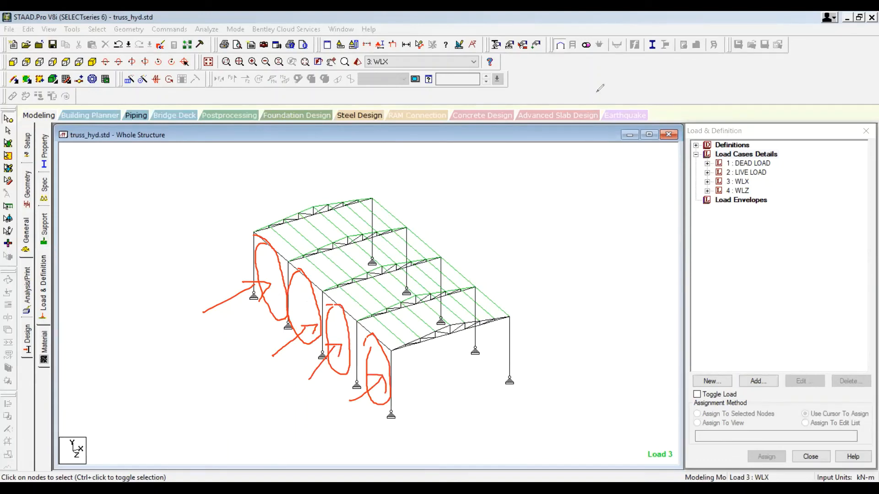
{"action": "key", "text": "e"}
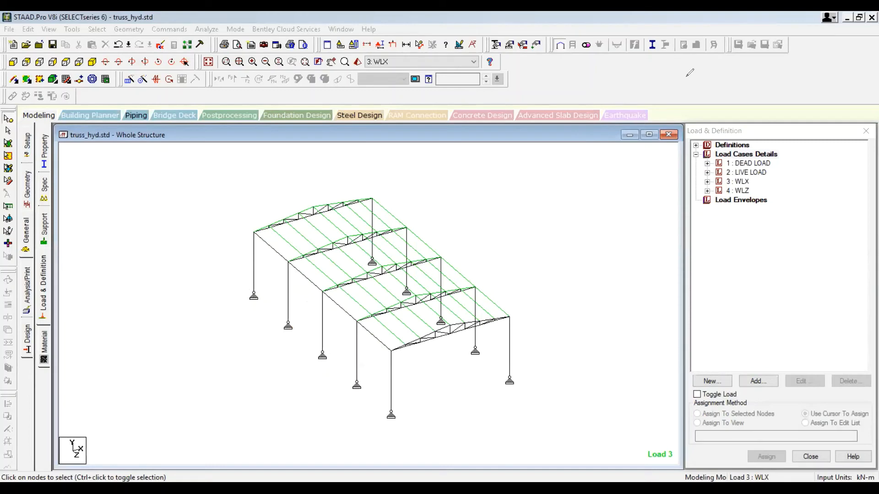
Step: Open a new load case for auto load combination and select Indian Code with the Genral_Structures category
{"action": "double_click", "coordinate": [752, 156]}
{"action": "left_click", "coordinate": [758, 382]}
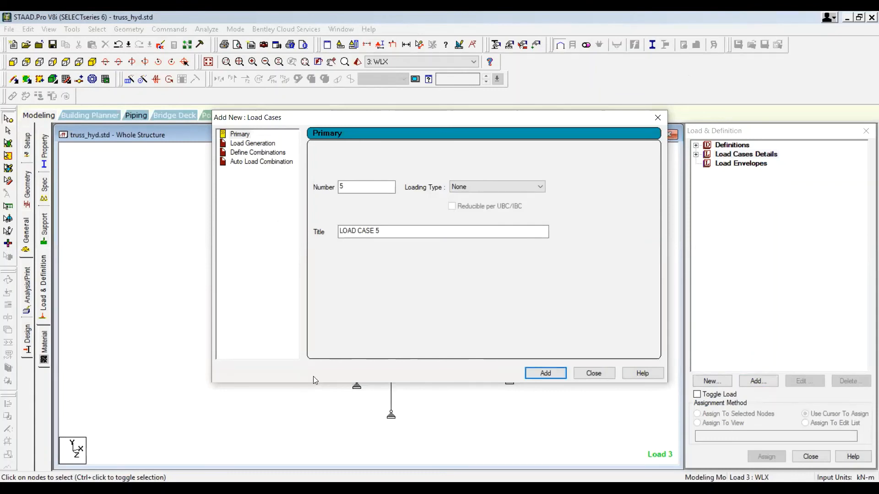
{"action": "left_click", "coordinate": [257, 153]}
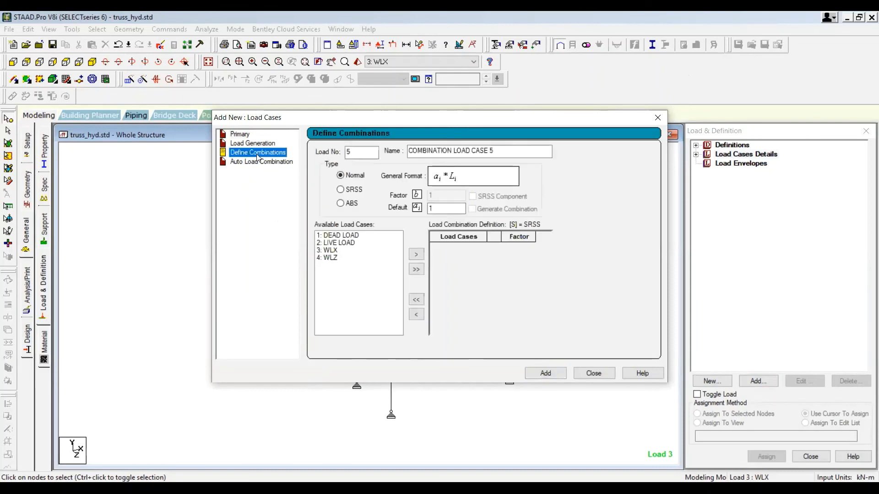
{"action": "left_click", "coordinate": [446, 210]}
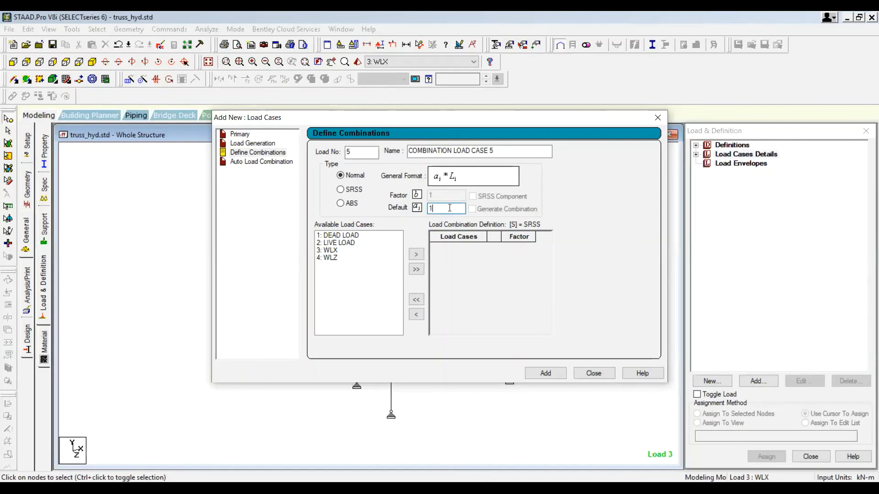
{"action": "left_click", "coordinate": [253, 163]}
{"action": "left_click", "coordinate": [434, 156]}
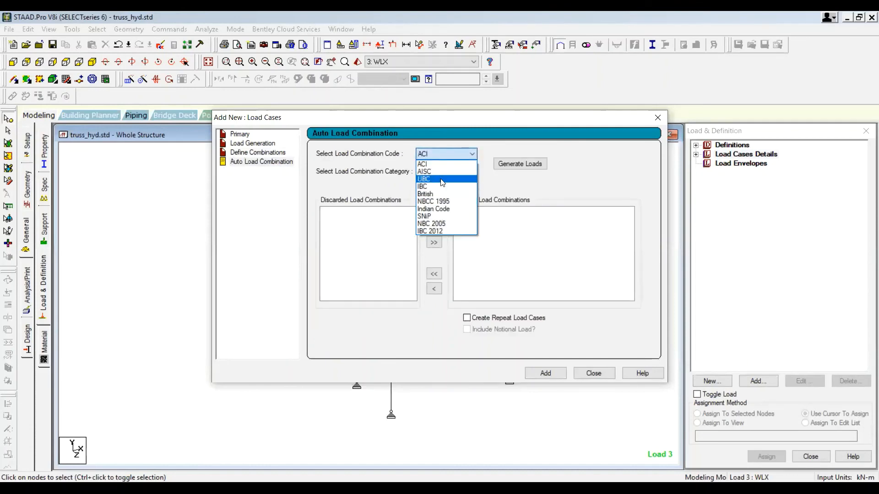
{"action": "left_click", "coordinate": [459, 212]}
{"action": "left_click", "coordinate": [463, 173]}
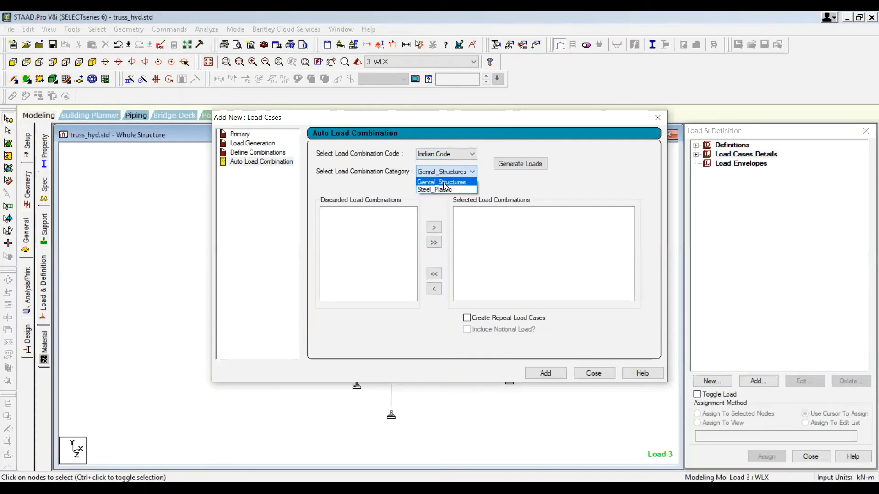
{"action": "left_click", "coordinate": [455, 181]}
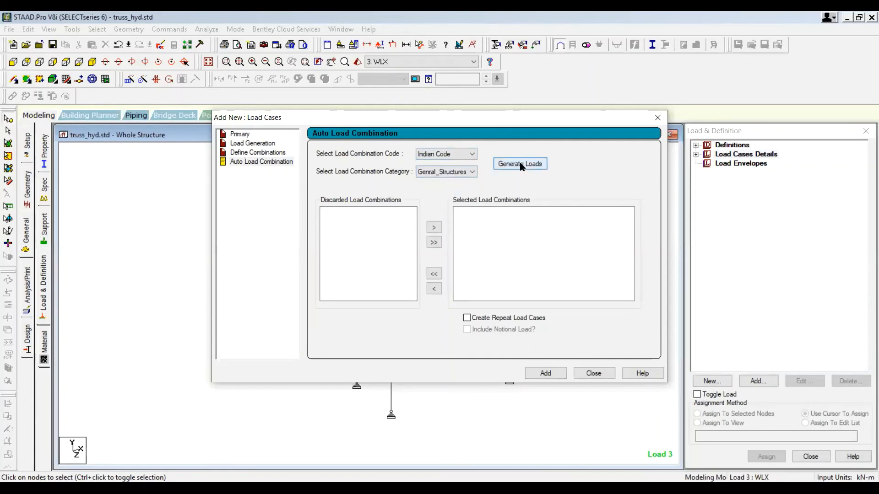
Step: Generate the automatic load combinations, add them to the load cases, and close the dialog
{"action": "left_click", "coordinate": [257, 450]}
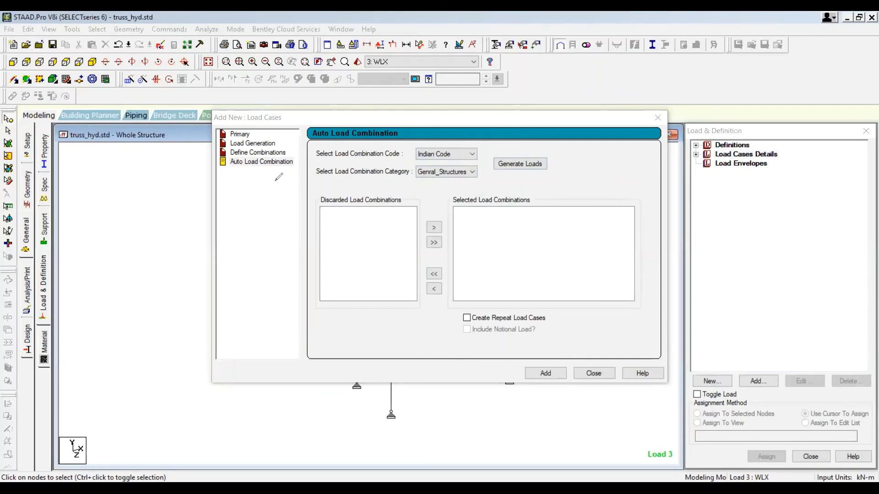
{"action": "mouse_move", "coordinate": [275, 180]}
{"action": "left_mouse_down"}
{"action": "mouse_move", "coordinate": [292, 152]}
{"action": "mouse_move", "coordinate": [225, 152]}
{"action": "mouse_move", "coordinate": [247, 172]}
{"action": "left_mouse_up"}
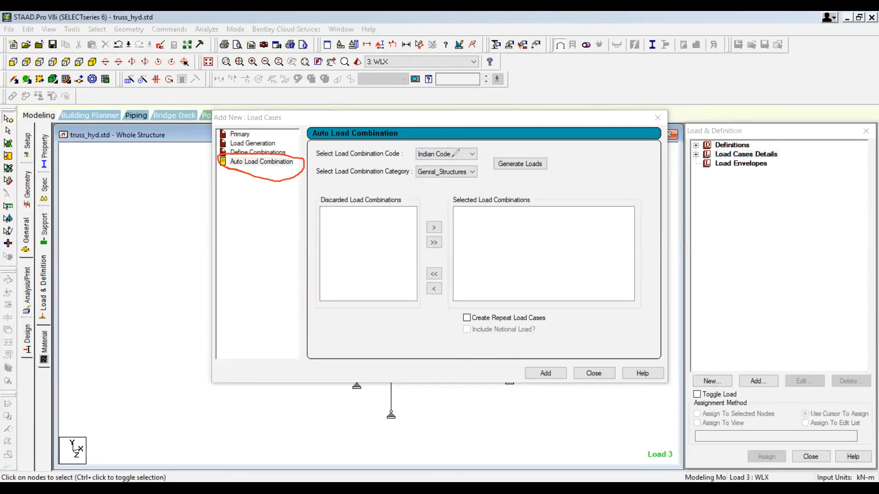
{"action": "left_click_drag", "start_coordinate": [431, 160], "coordinate": [460, 160]}
{"action": "left_click_drag", "start_coordinate": [501, 172], "coordinate": [547, 168]}
{"action": "left_click", "coordinate": [524, 163]}
{"action": "left_click", "coordinate": [524, 163]}
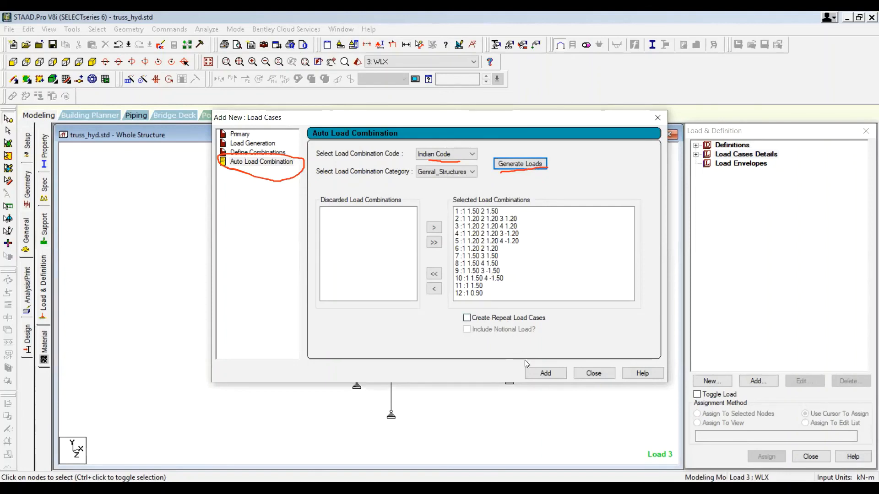
{"action": "left_click", "coordinate": [546, 373]}
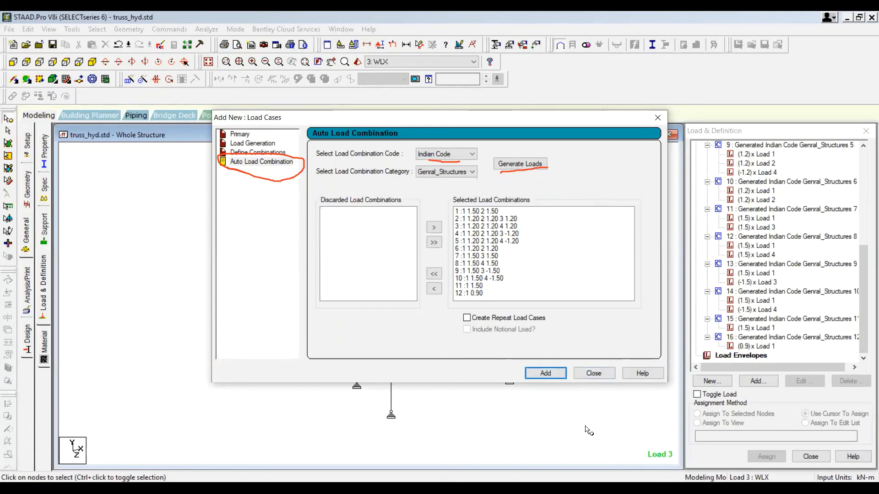
{"action": "key", "text": "ctrl+shift+3"}
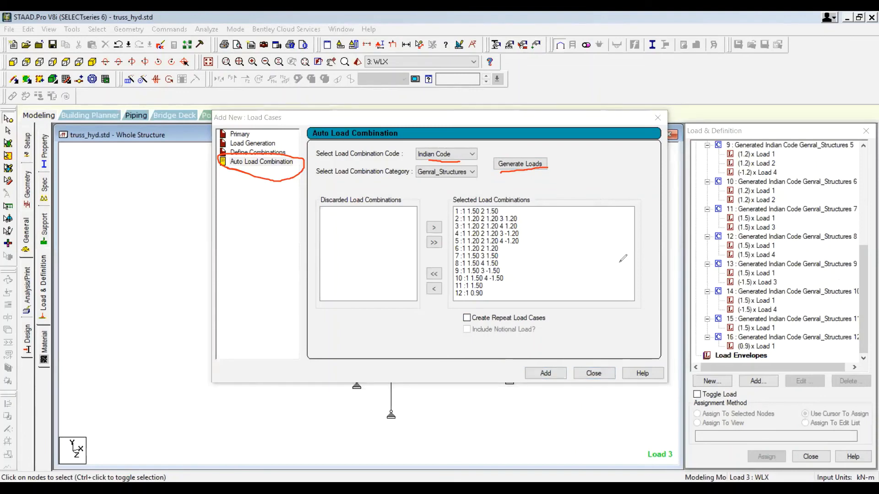
{"action": "left_click_drag", "start_coordinate": [572, 265], "coordinate": [708, 229]}
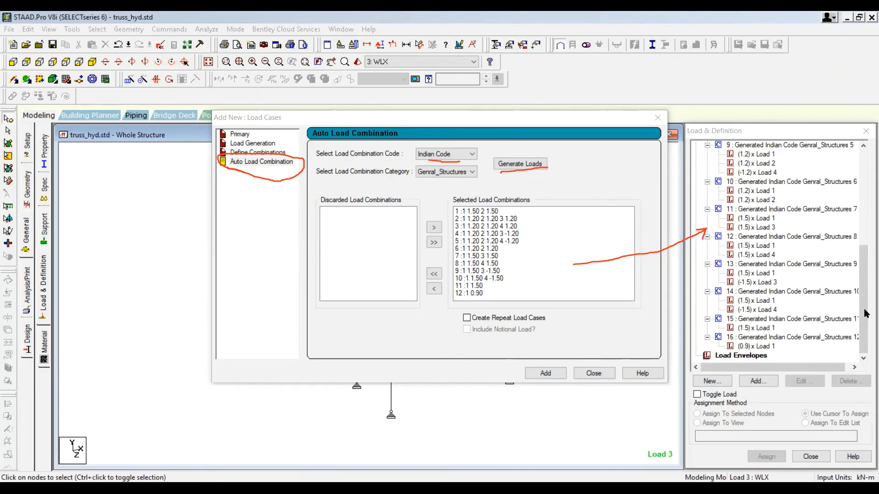
{"action": "left_click_drag", "start_coordinate": [866, 313], "coordinate": [865, 337]}
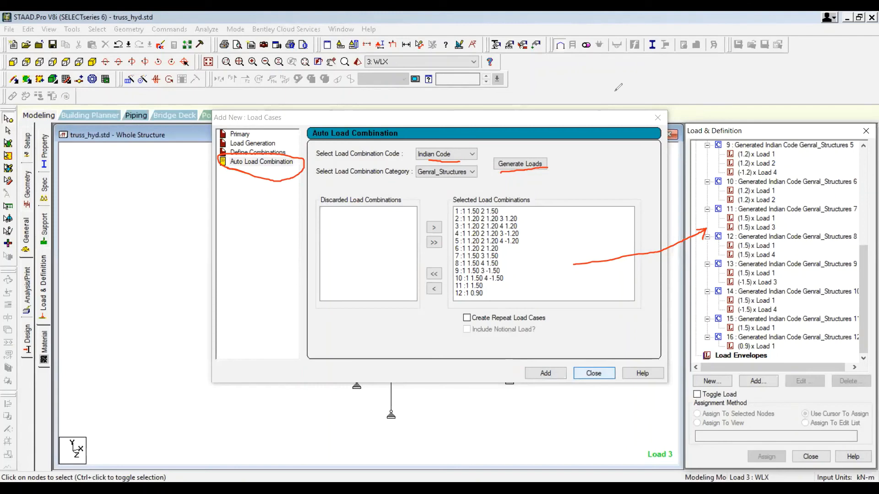
{"action": "key", "text": "Right"}
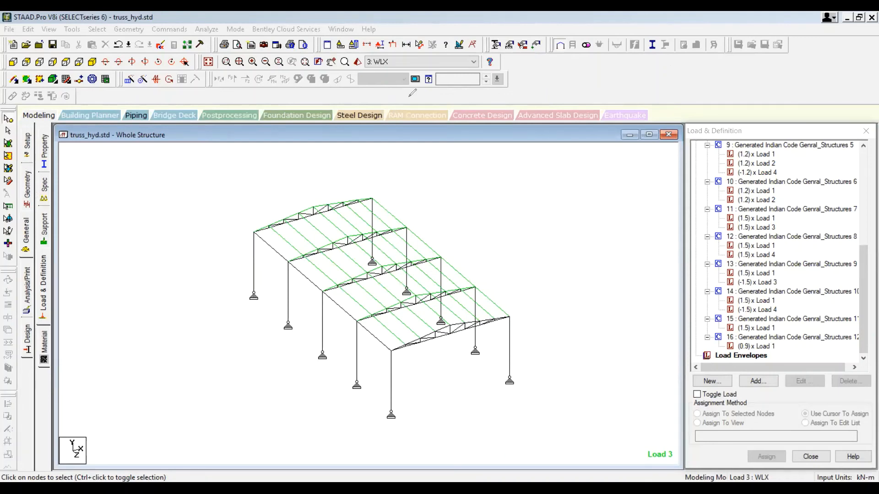
Step: Add a Perform Analysis command with the All print option
{"action": "left_click", "coordinate": [275, 189]}
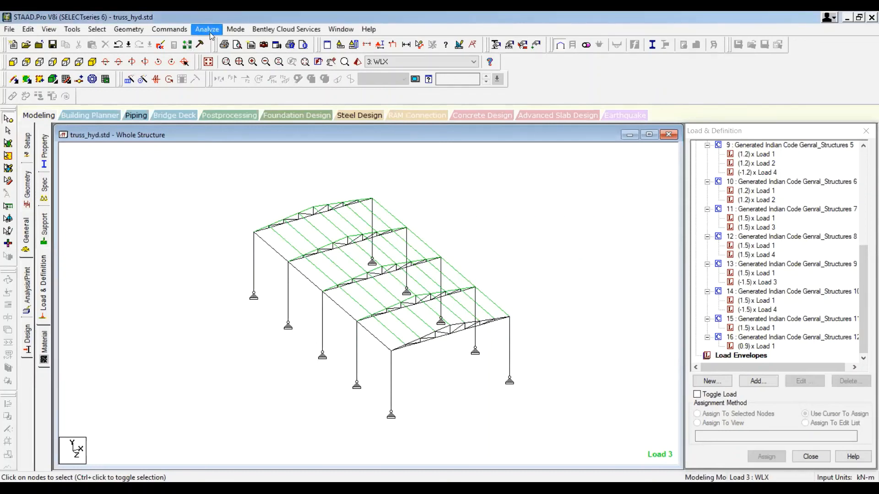
{"action": "left_click", "coordinate": [169, 29]}
{"action": "mouse_move", "coordinate": [200, 215]}
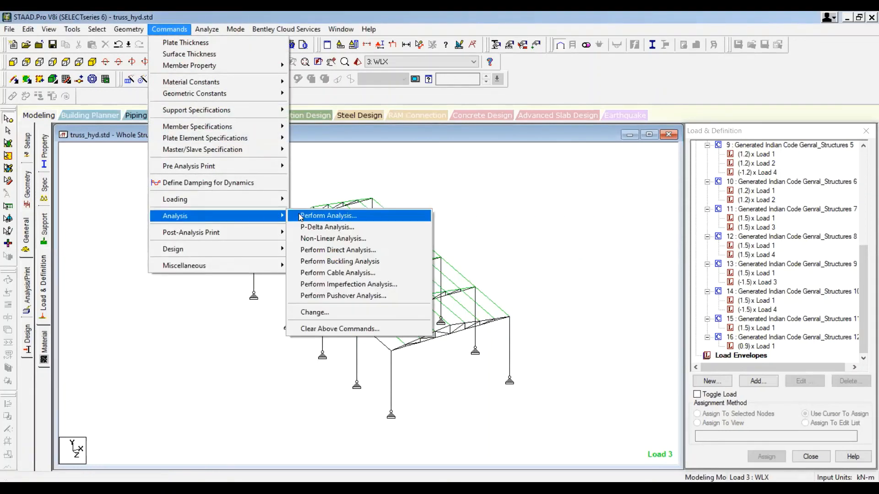
{"action": "key", "text": "Return"}
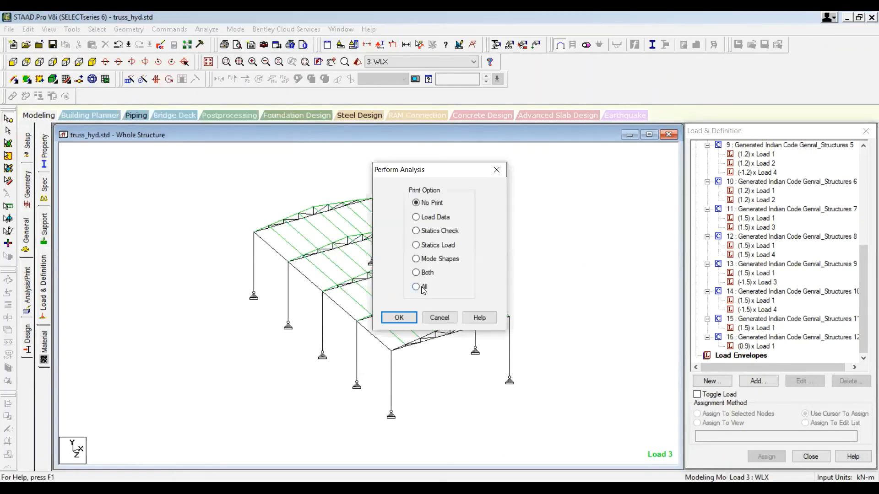
{"action": "left_click", "coordinate": [416, 286]}
{"action": "left_click", "coordinate": [398, 317]}
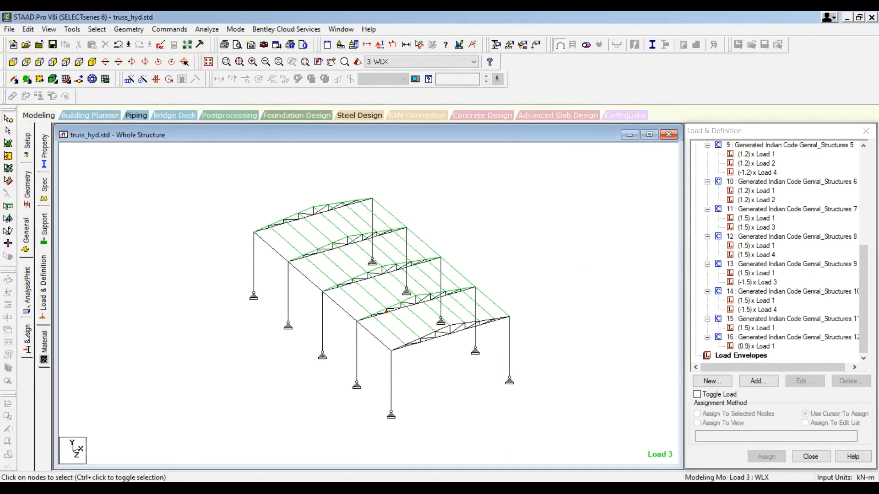
Step: Run the analysis, saving the modified model first
{"action": "left_click", "coordinate": [207, 29]}
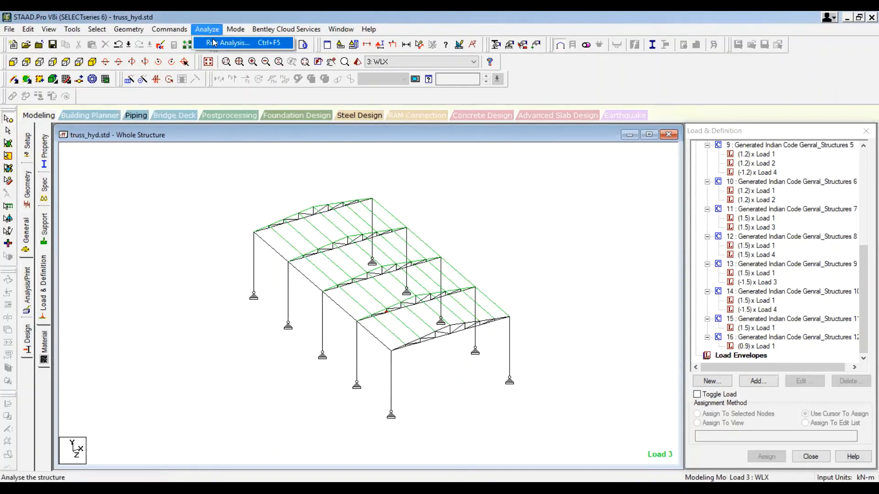
{"action": "left_click", "coordinate": [212, 42]}
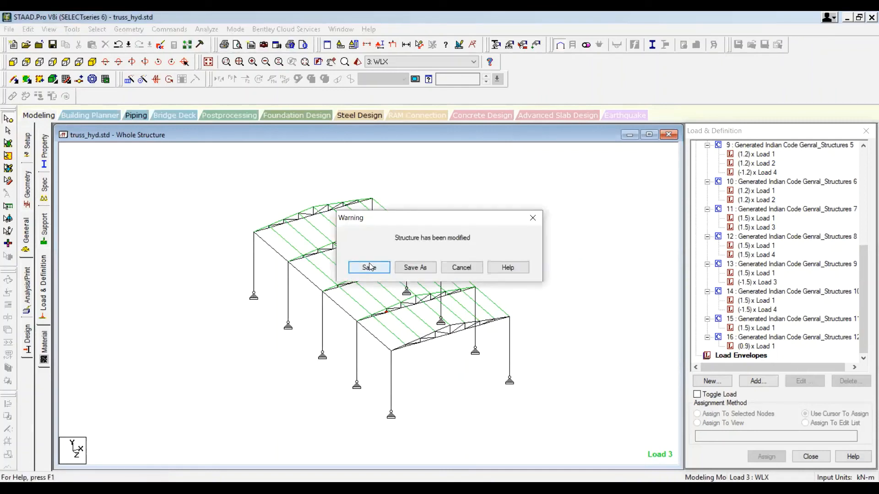
{"action": "left_click", "coordinate": [369, 267]}
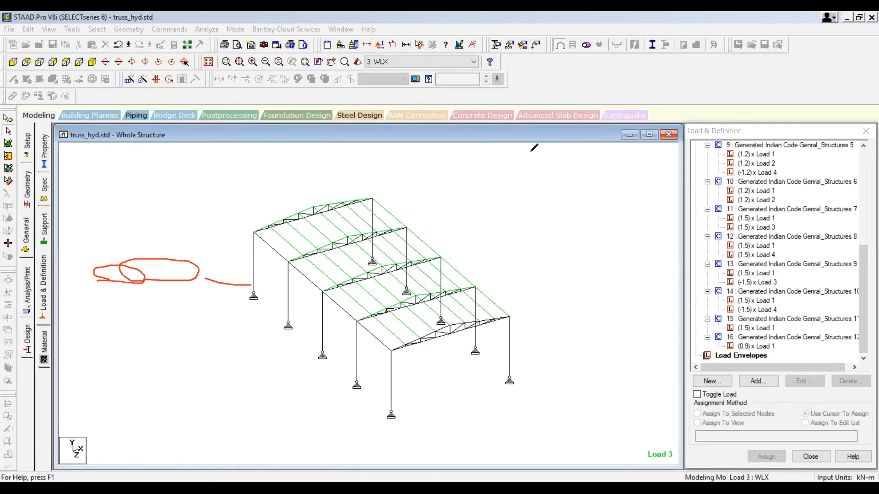
{"action": "left_click", "coordinate": [531, 151]}
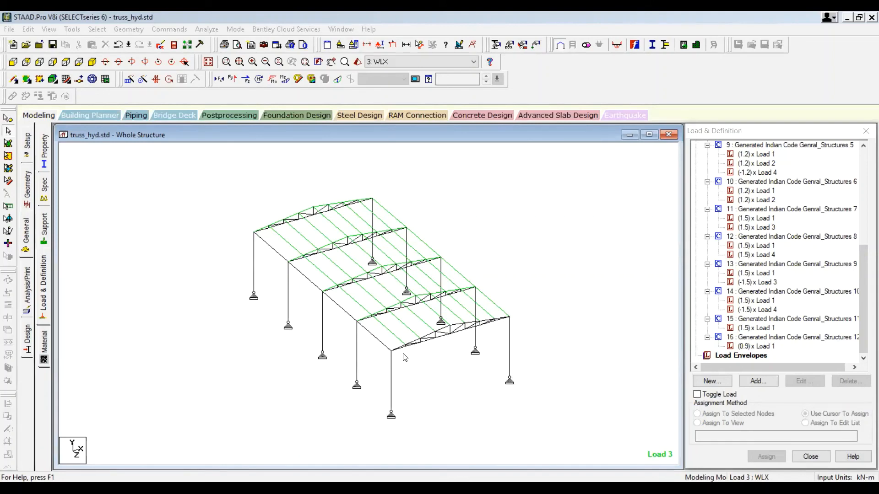
Step: Switch to postprocessing with all load cases selected for results
{"action": "scroll", "coordinate": [231, 247], "scroll_direction": "up", "scroll_amount": 2}
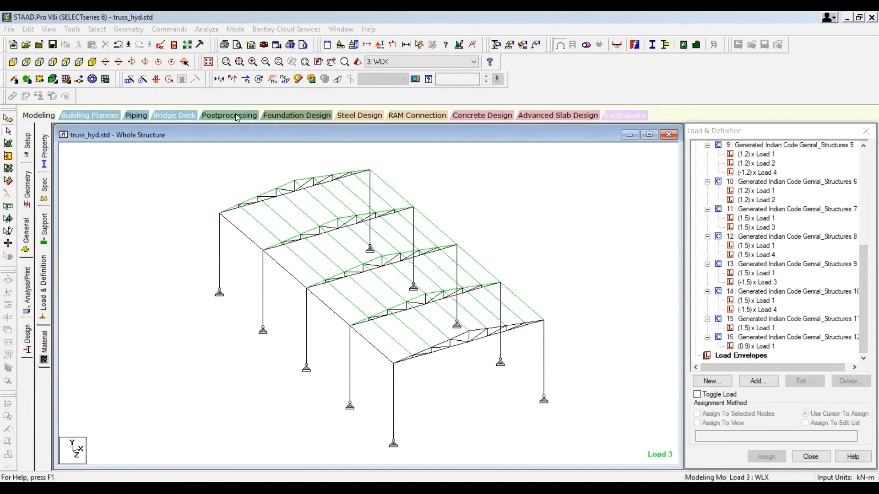
{"action": "left_click", "coordinate": [255, 119]}
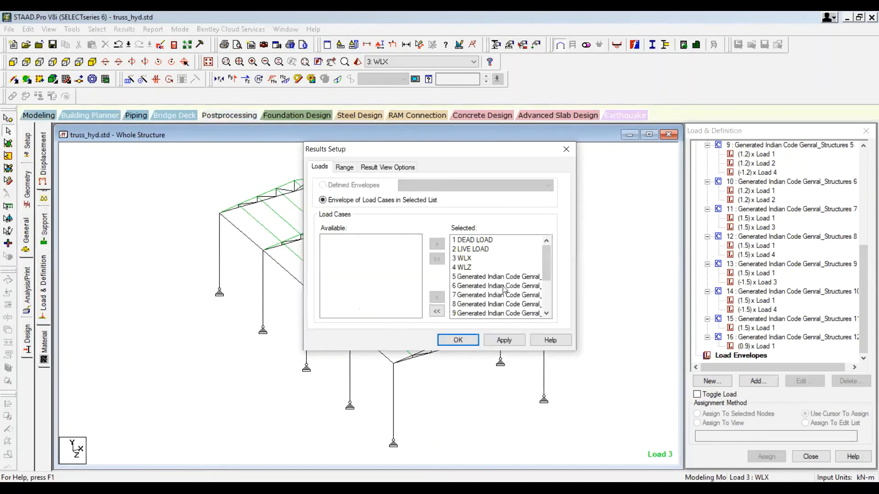
{"action": "left_click", "coordinate": [501, 341]}
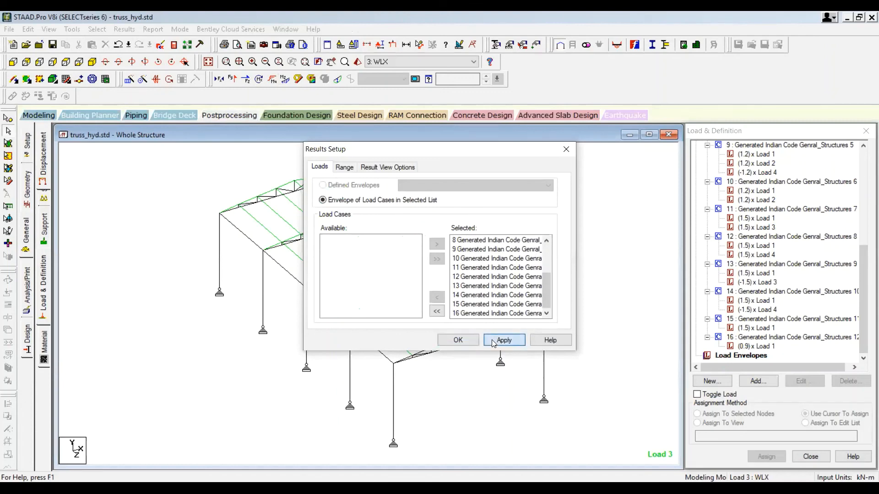
{"action": "left_click", "coordinate": [462, 341]}
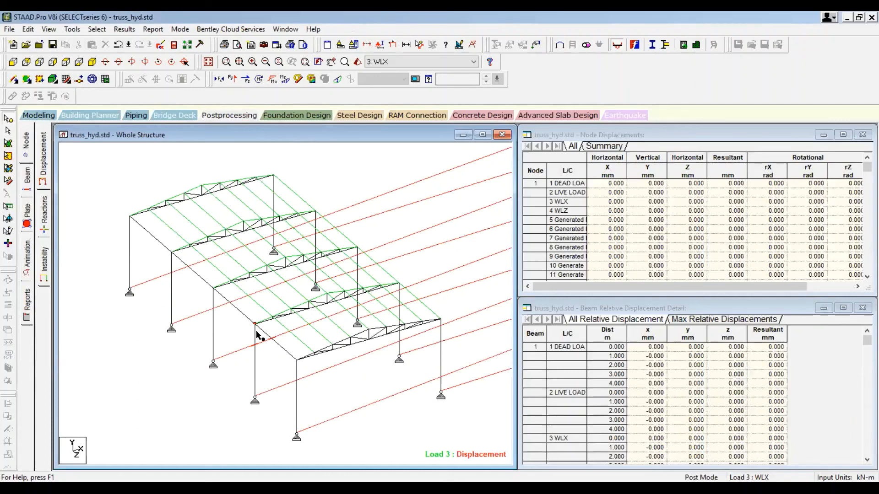
Step: Examine the node displacement summary for the maximum and minimum displacements in each direction
{"action": "scroll", "coordinate": [256, 333], "scroll_direction": "down", "scroll_amount": 3, "text": "ctrl"}
{"action": "scroll", "coordinate": [256, 332], "scroll_direction": "down", "scroll_amount": 3, "text": "ctrl"}
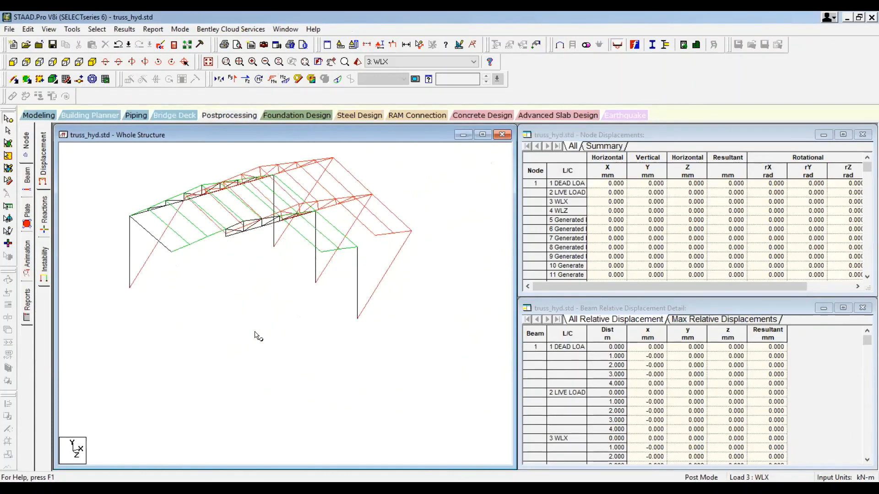
{"action": "scroll", "coordinate": [256, 333], "scroll_direction": "down", "scroll_amount": 1, "text": "ctrl"}
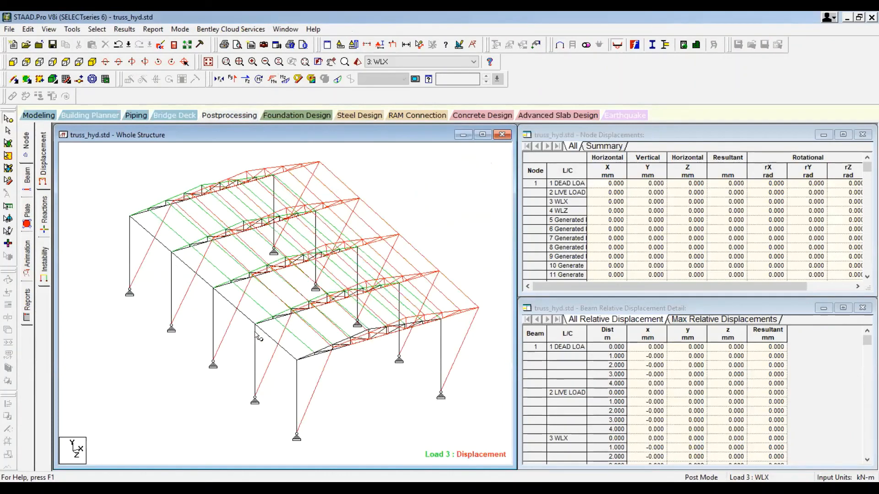
{"action": "scroll", "coordinate": [256, 332], "scroll_direction": "down", "scroll_amount": 1, "text": "ctrl"}
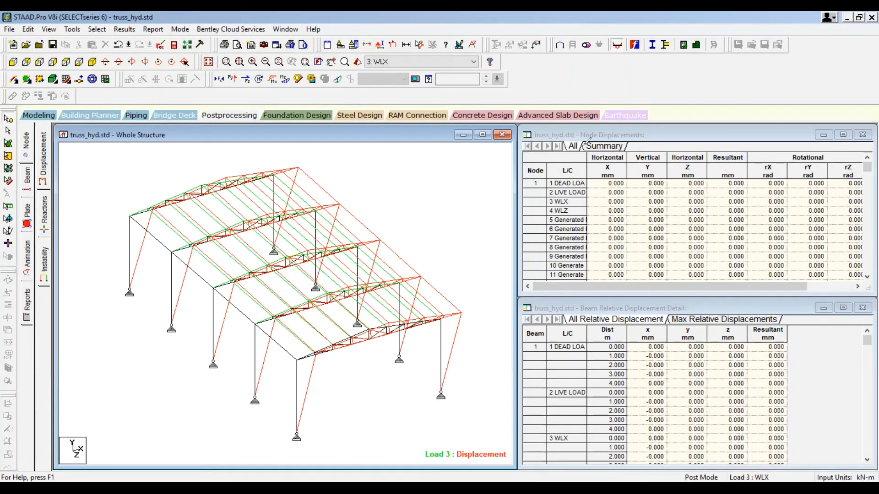
{"action": "left_click_drag", "start_coordinate": [584, 145], "coordinate": [583, 152]}
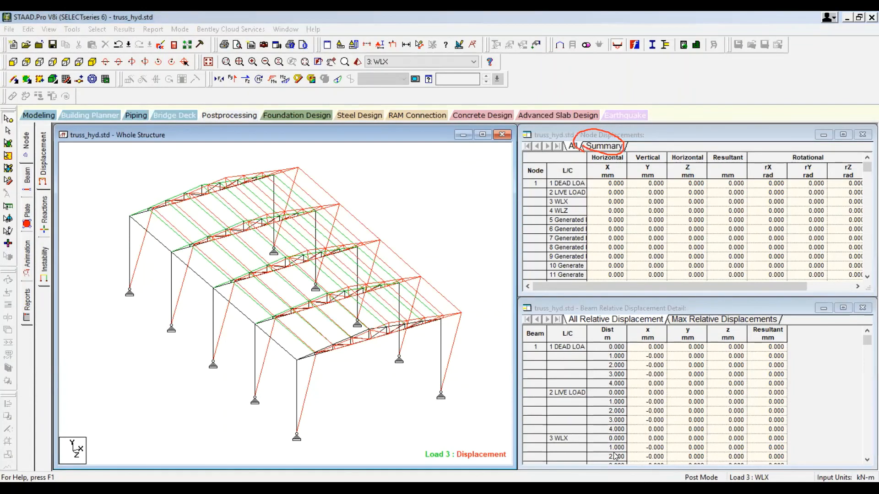
{"action": "left_click", "coordinate": [605, 146]}
{"action": "left_click_drag", "start_coordinate": [515, 294], "coordinate": [448, 350]}
{"action": "left_click", "coordinate": [520, 292]}
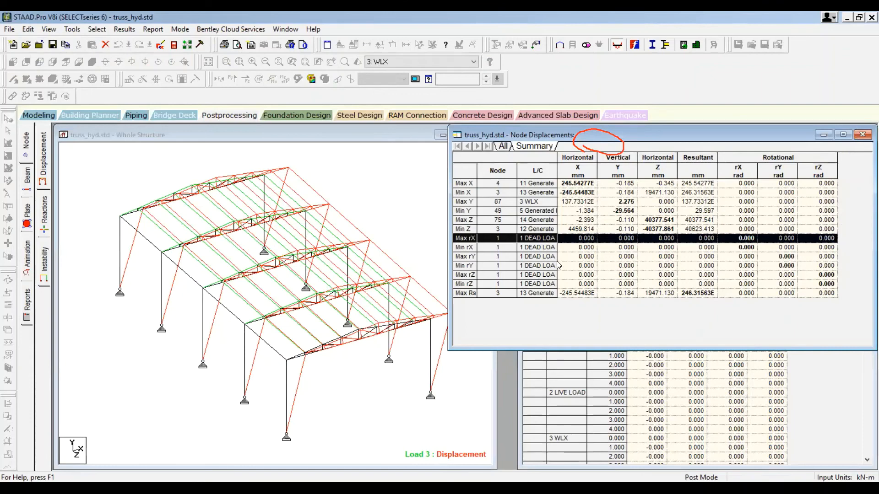
{"action": "left_click", "coordinate": [468, 228]}
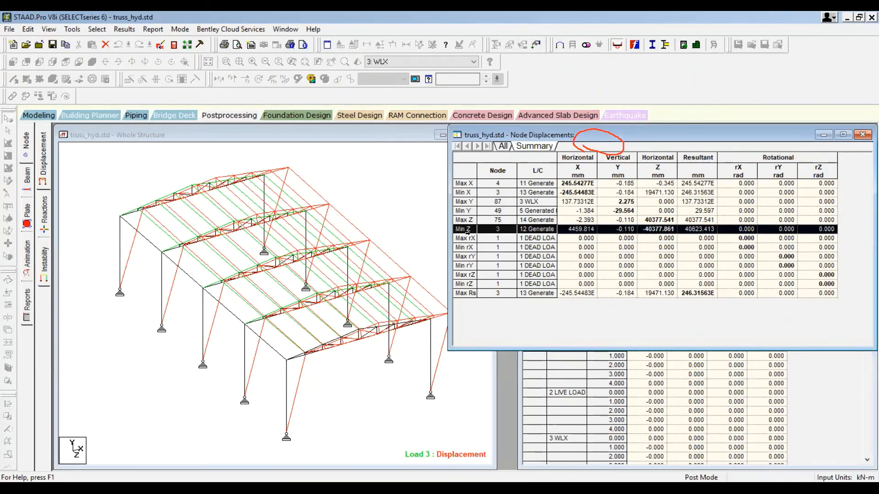
{"action": "left_click", "coordinate": [470, 220]}
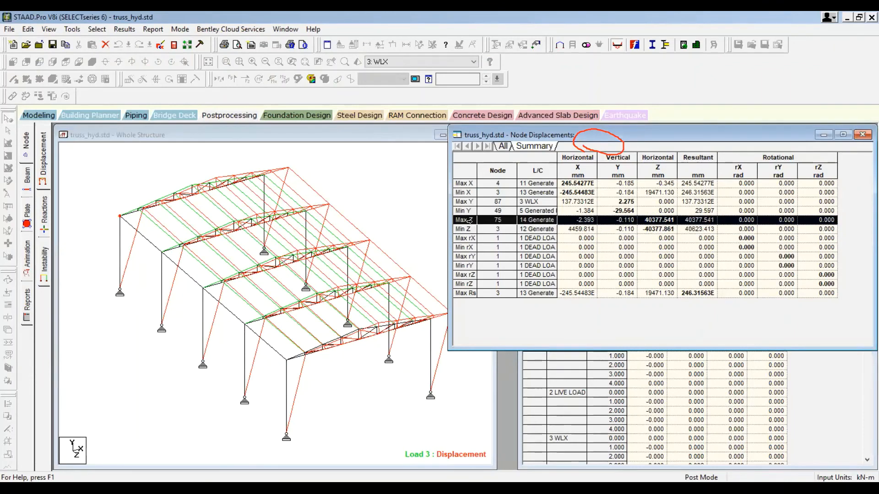
{"action": "left_click", "coordinate": [464, 192]}
{"action": "left_click", "coordinate": [461, 183]}
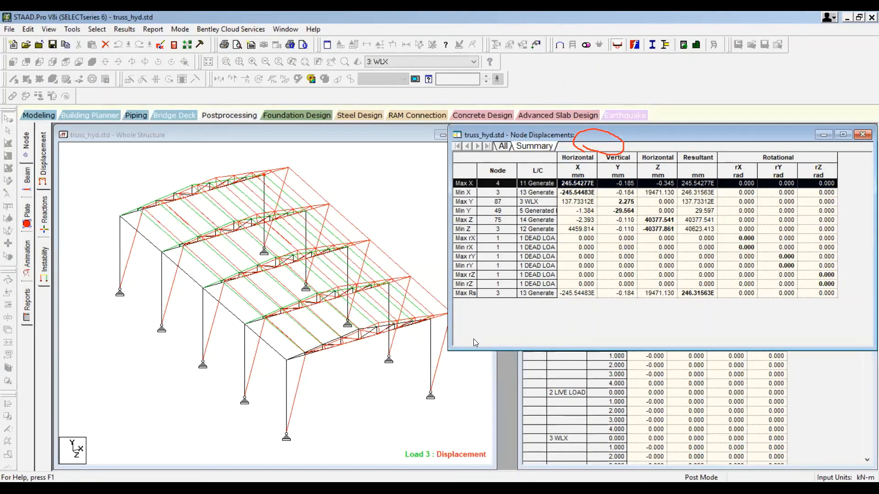
Step: Replace the PIP2191M column section with the PIP3556H pipe from the Indian steel table
{"action": "left_click", "coordinate": [39, 116]}
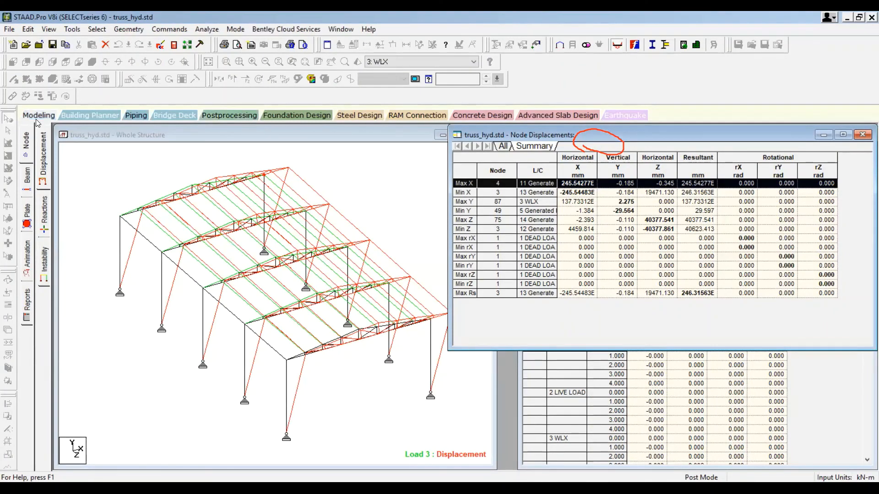
{"action": "left_click", "coordinate": [28, 229]}
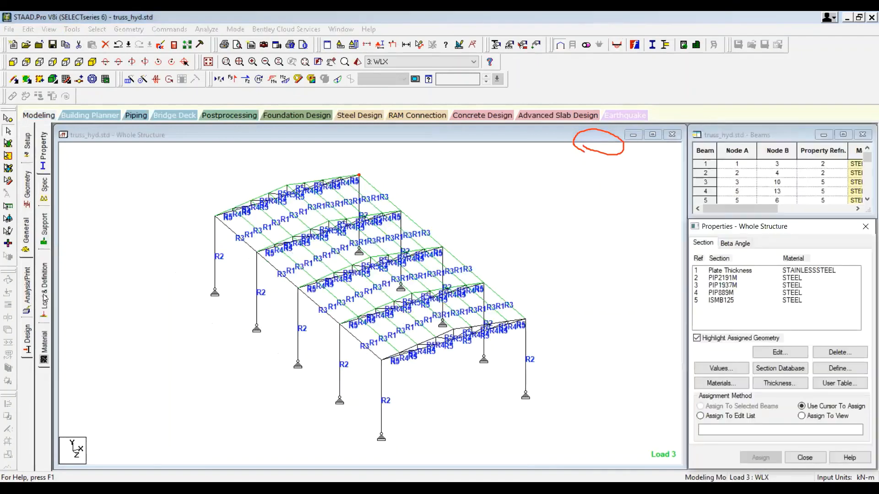
{"action": "left_click", "coordinate": [729, 278]}
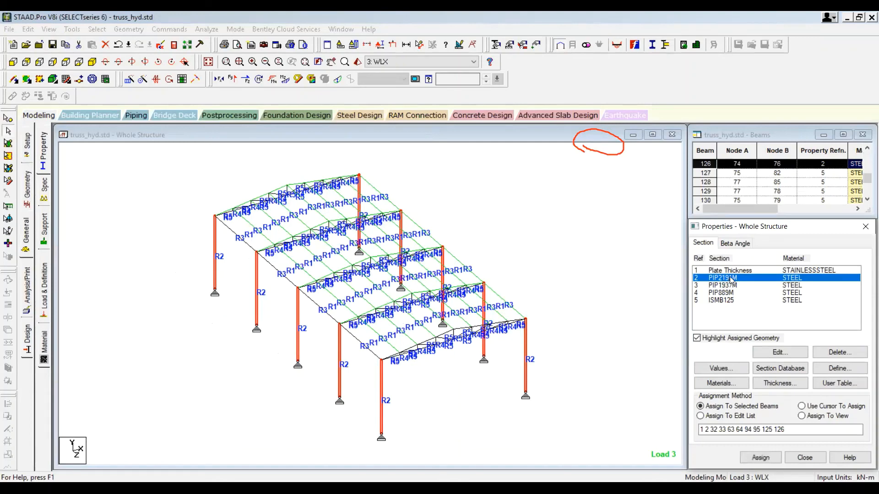
{"action": "double_click", "coordinate": [731, 279]}
{"action": "left_click", "coordinate": [391, 270]}
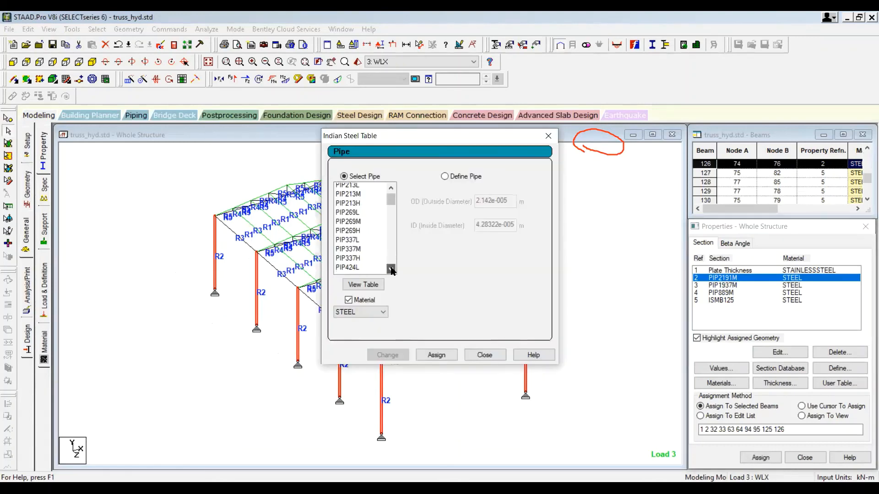
{"action": "left_click", "coordinate": [391, 269]}
{"action": "left_click", "coordinate": [392, 269]}
{"action": "left_click", "coordinate": [391, 269]}
{"action": "left_click", "coordinate": [391, 270]}
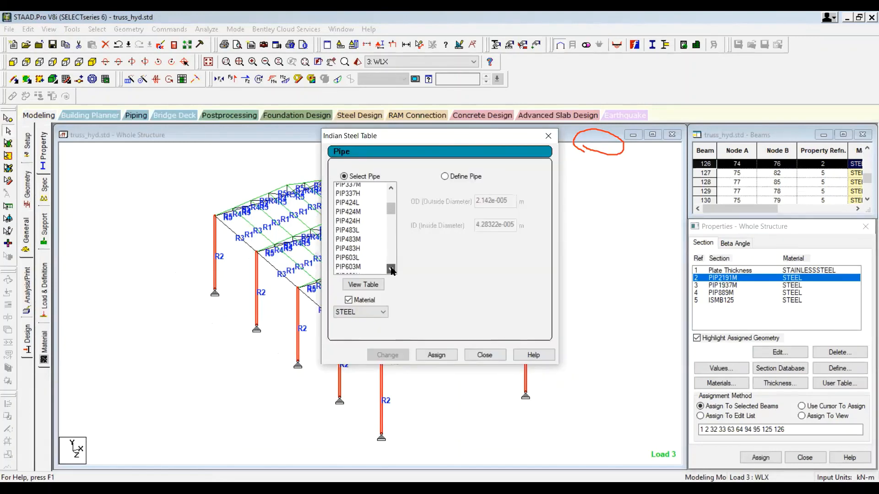
{"action": "left_click", "coordinate": [391, 270]}
{"action": "left_click", "coordinate": [392, 269]}
{"action": "left_click", "coordinate": [391, 269]}
{"action": "left_click", "coordinate": [391, 270]}
{"action": "left_click", "coordinate": [391, 270]}
{"action": "left_click", "coordinate": [391, 269]}
{"action": "left_click", "coordinate": [392, 269]}
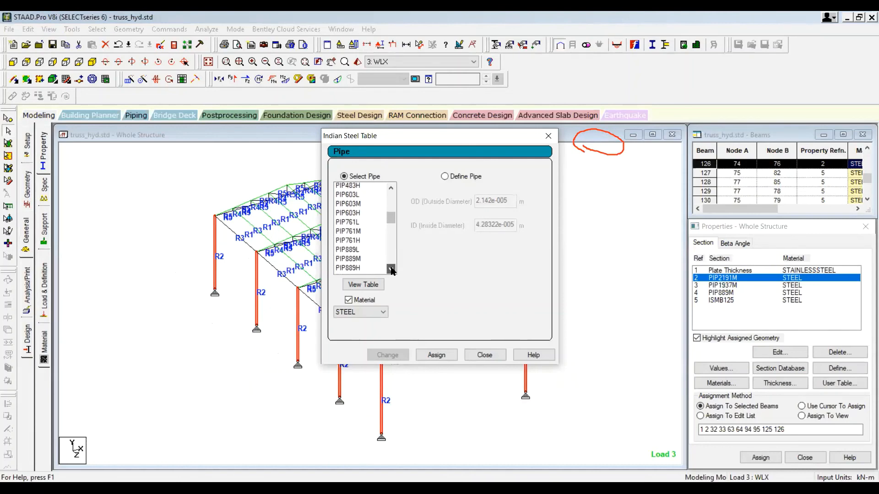
{"action": "left_click", "coordinate": [392, 269]}
{"action": "left_click", "coordinate": [392, 269]}
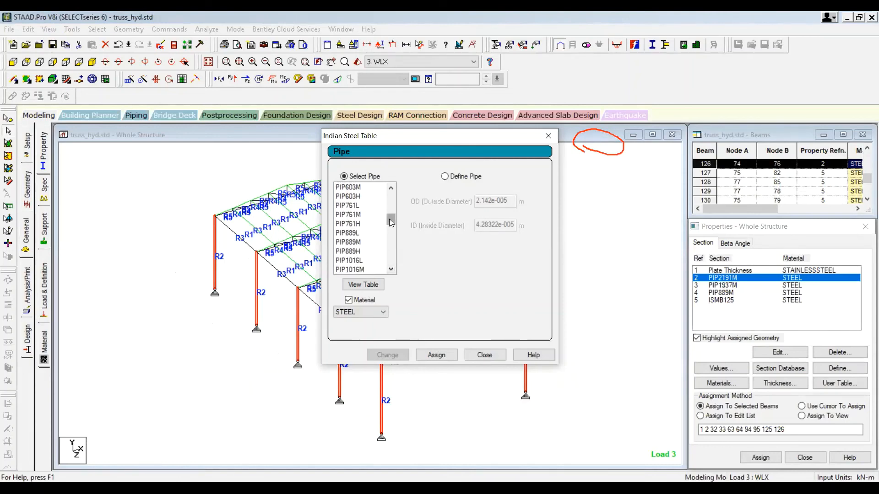
{"action": "left_click_drag", "start_coordinate": [391, 223], "coordinate": [393, 263]}
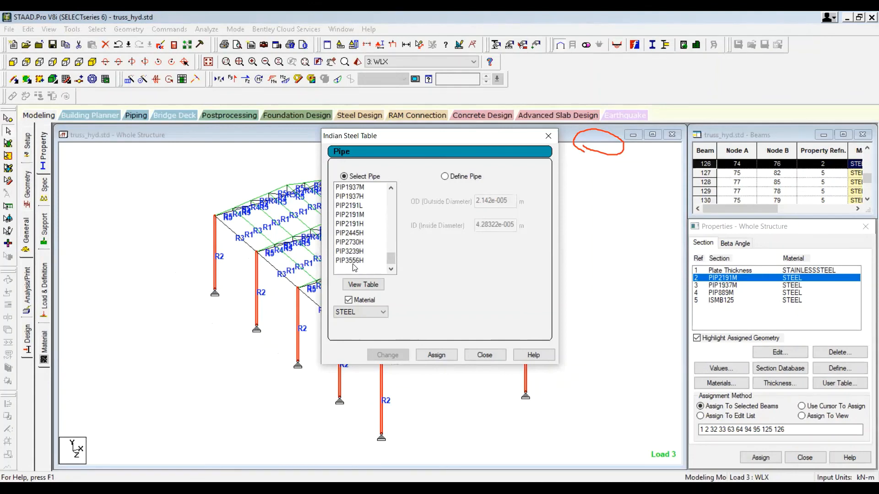
{"action": "left_click", "coordinate": [351, 260]}
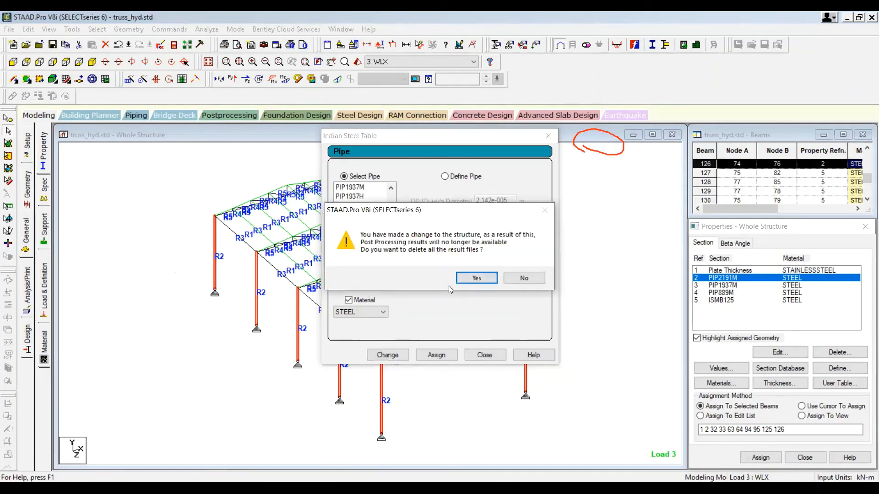
{"action": "left_click", "coordinate": [471, 278]}
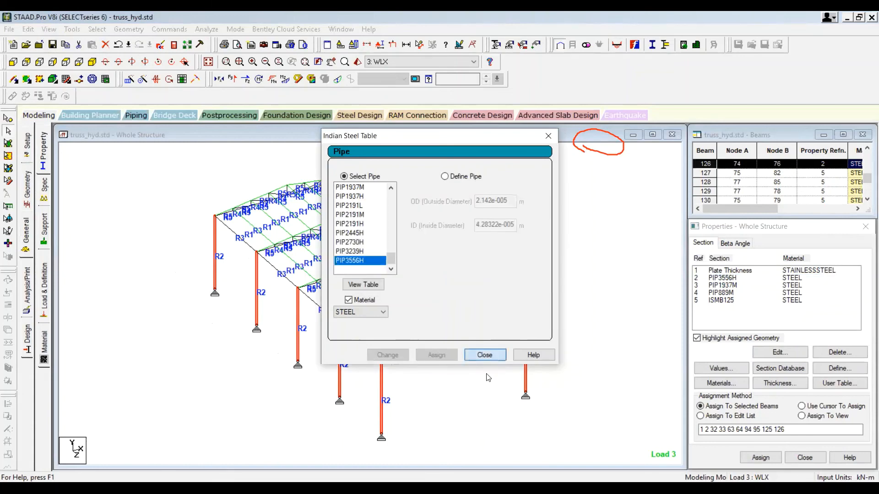
{"action": "left_click", "coordinate": [486, 355]}
Step: Rerun the analysis with the revised column section
{"action": "left_click", "coordinate": [499, 451]}
{"action": "key", "text": "alt+a"}
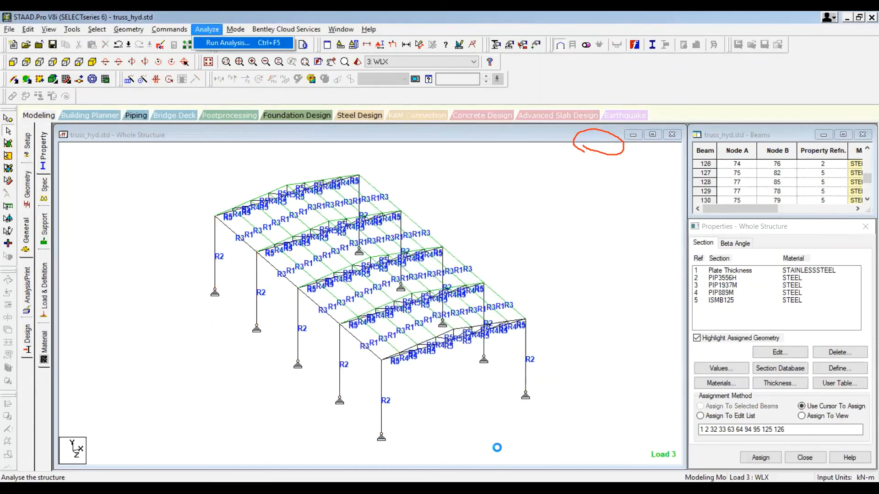
{"action": "key", "text": "Return"}
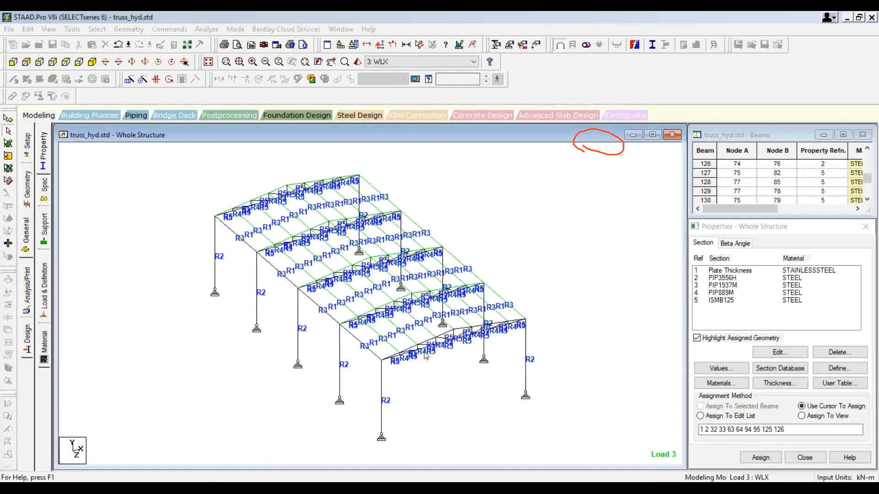
Step: Return to postprocessing and review the node displacement summary again
{"action": "left_click", "coordinate": [227, 115]}
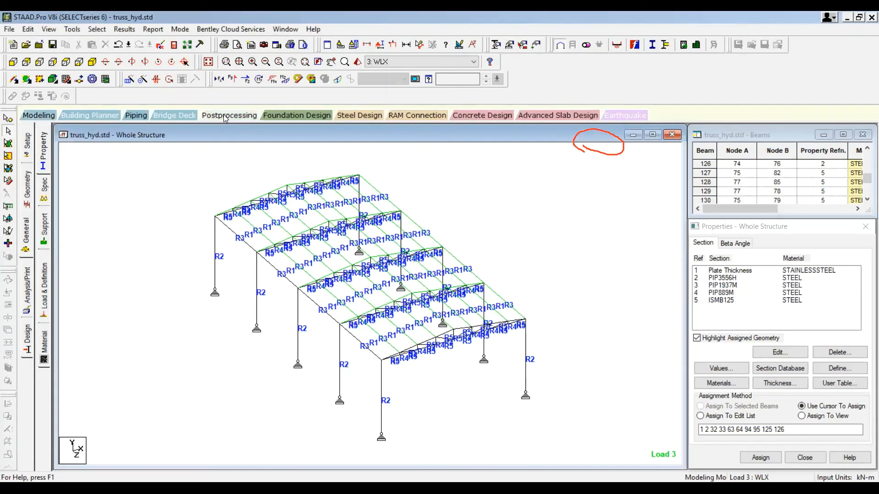
{"action": "left_click", "coordinate": [458, 339]}
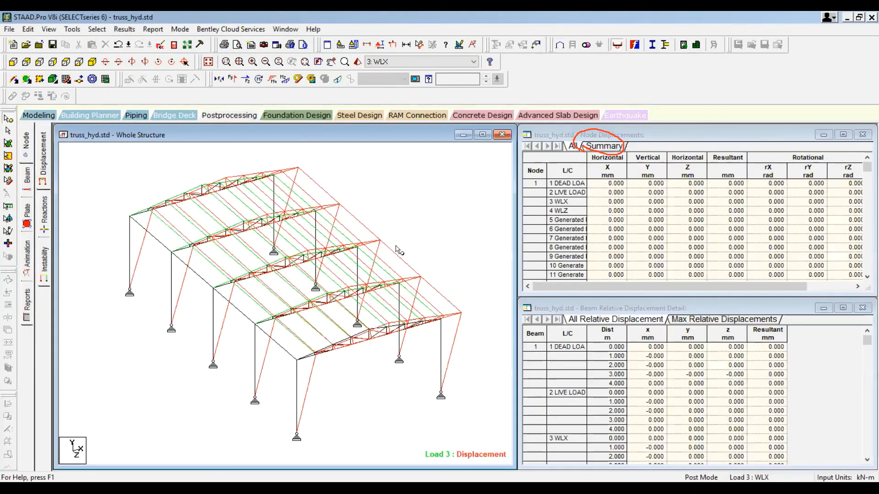
{"action": "left_click", "coordinate": [596, 149]}
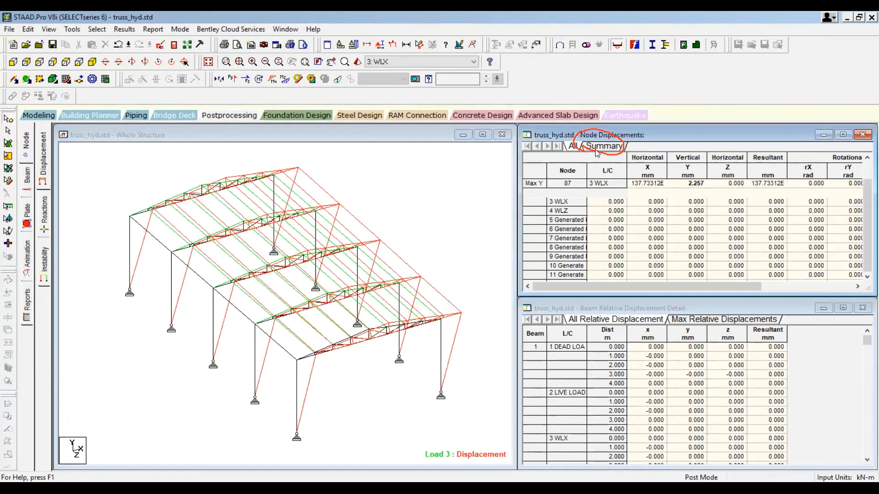
{"action": "left_click", "coordinate": [533, 202]}
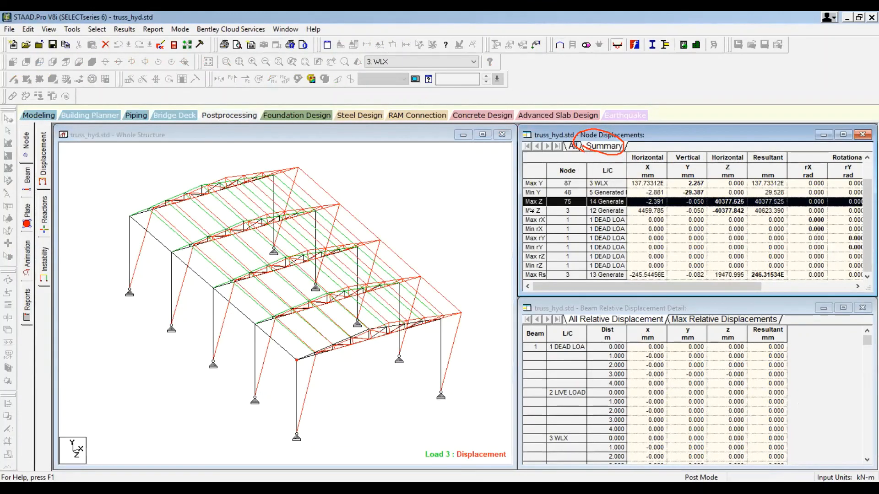
Step: Inspect the minimum Z displacement entry in the node displacement summary, widening the table to read all columns
{"action": "left_click", "coordinate": [531, 211]}
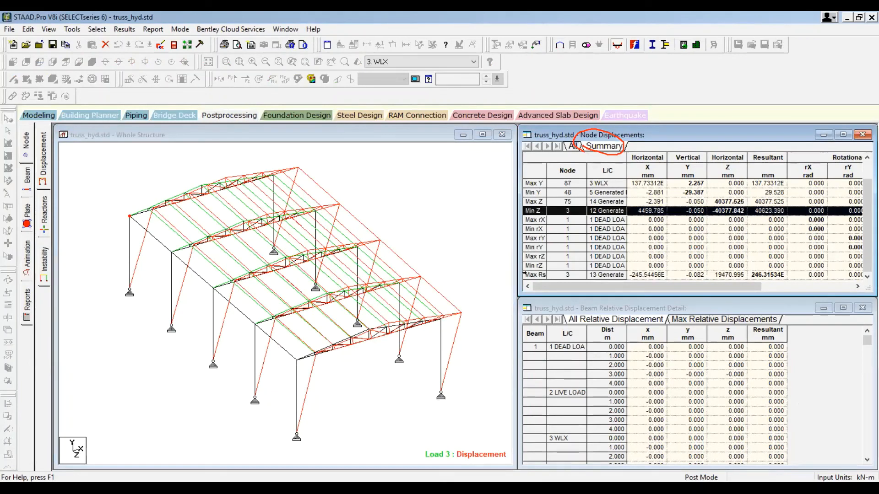
{"action": "left_click_drag", "start_coordinate": [521, 295], "coordinate": [503, 323]}
{"action": "left_click", "coordinate": [99, 178]}
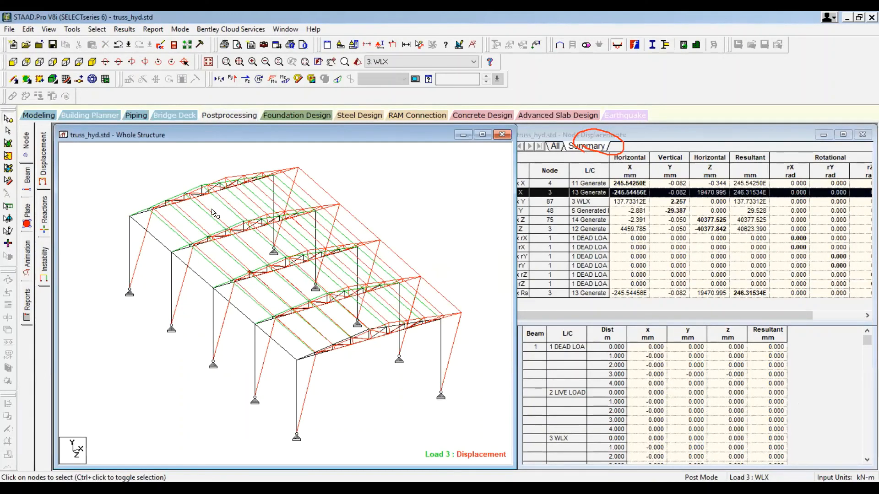
Step: Open the beam end forces summary and highlight the beam carrying the minimum axial force Fx in the model
{"action": "left_click", "coordinate": [27, 175]}
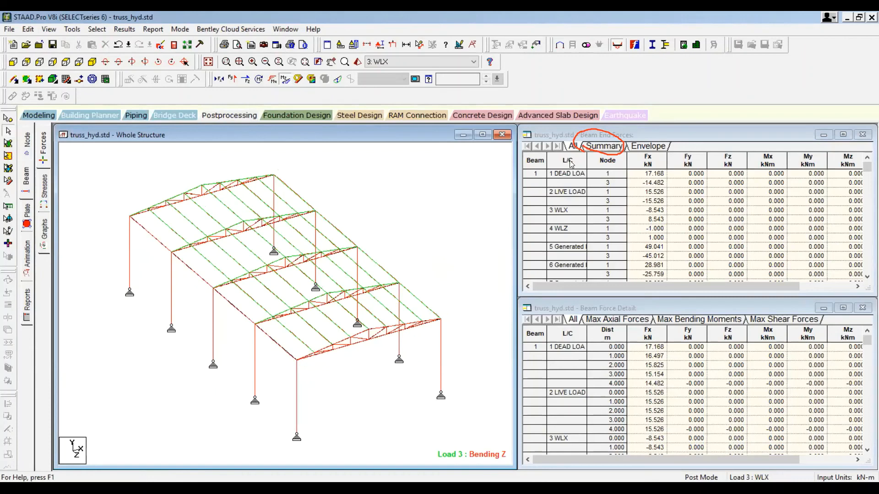
{"action": "left_click", "coordinate": [599, 146]}
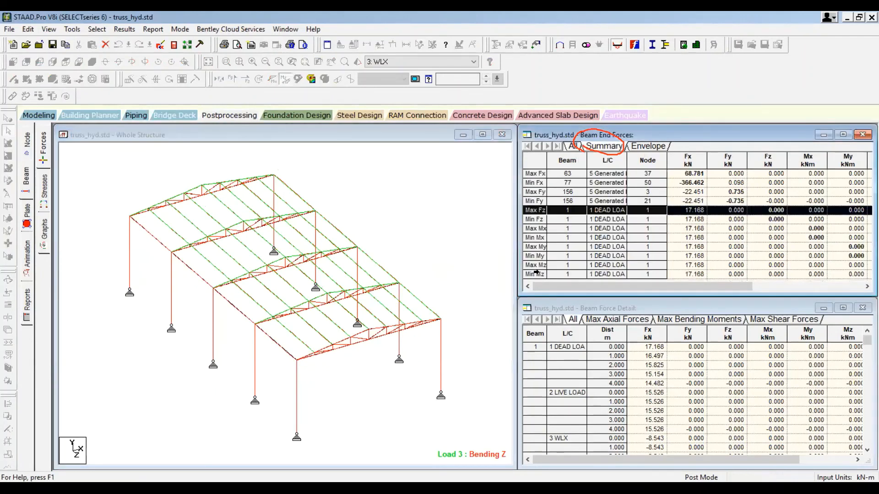
{"action": "left_click_drag", "start_coordinate": [519, 295], "coordinate": [442, 326]}
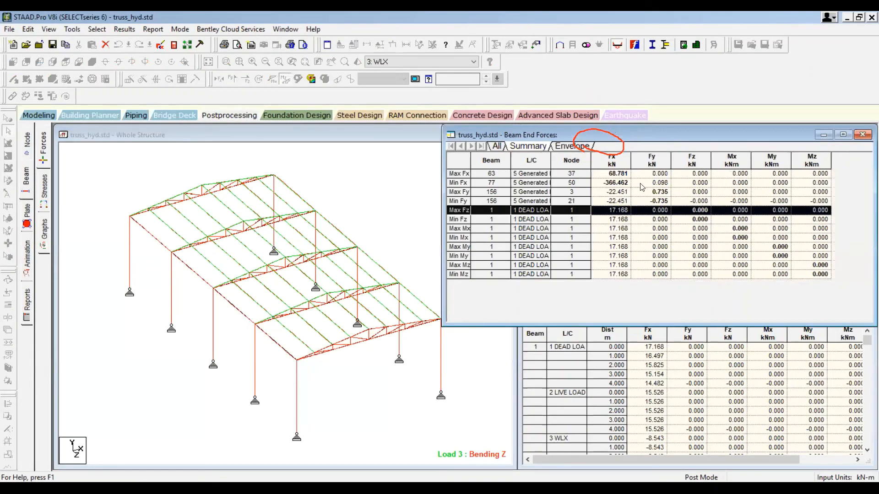
{"action": "left_click", "coordinate": [453, 183]}
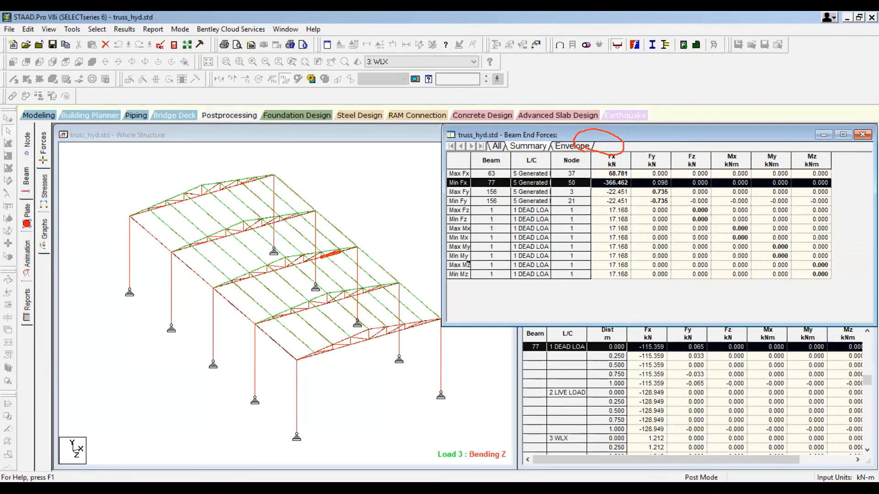
{"action": "left_click", "coordinate": [351, 380]}
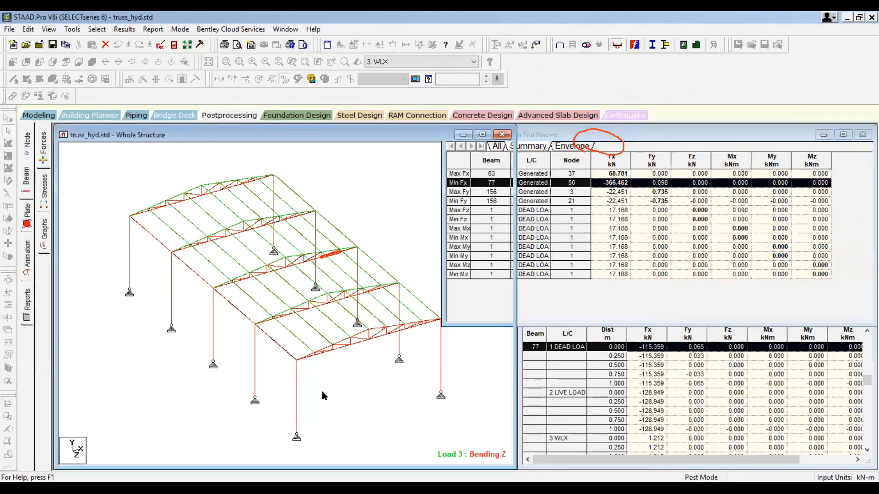